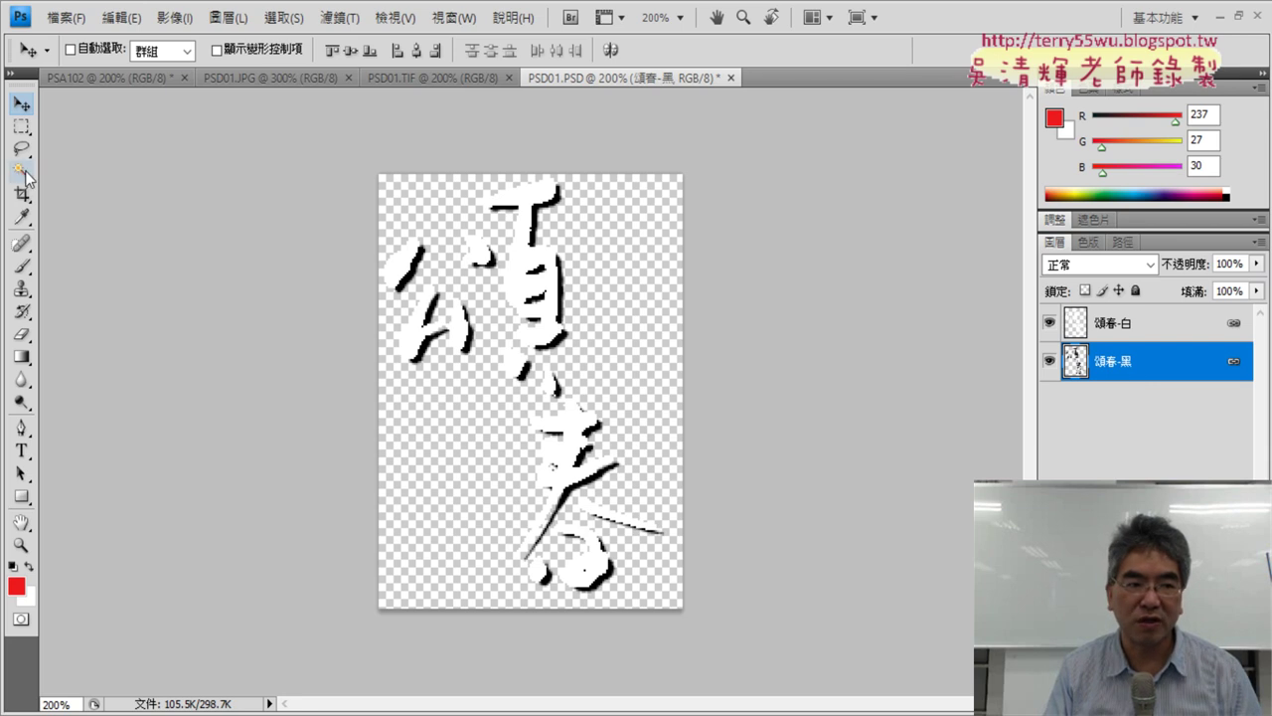
- Choose the Magic Wand tool, select the 頌春-白 layer and bring up its layer context menu
click(22, 171)
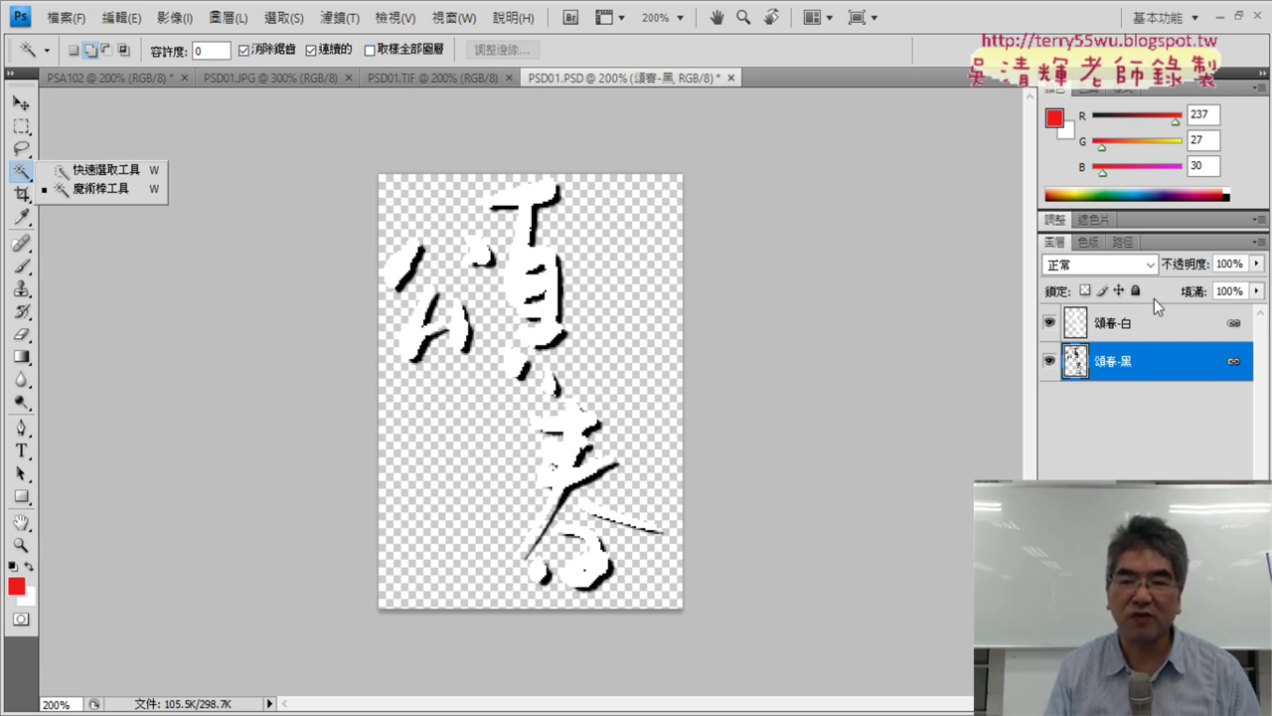
click(1132, 326)
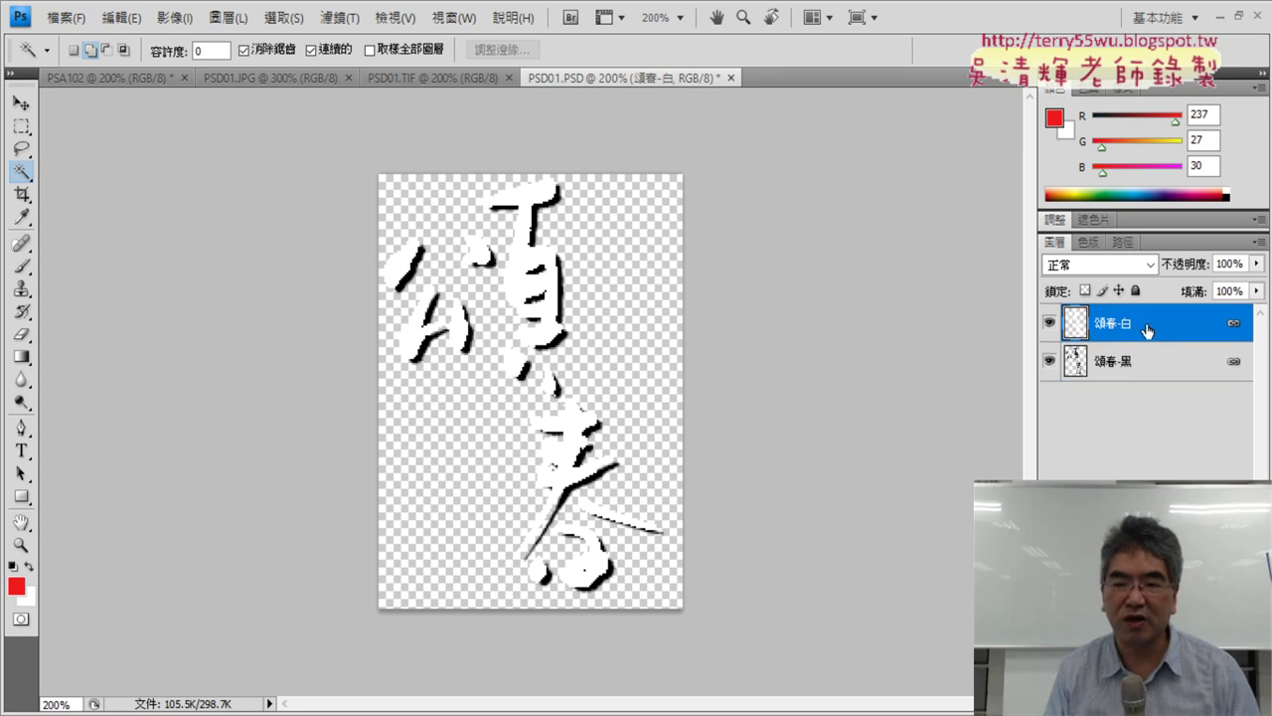
right_click(1147, 324)
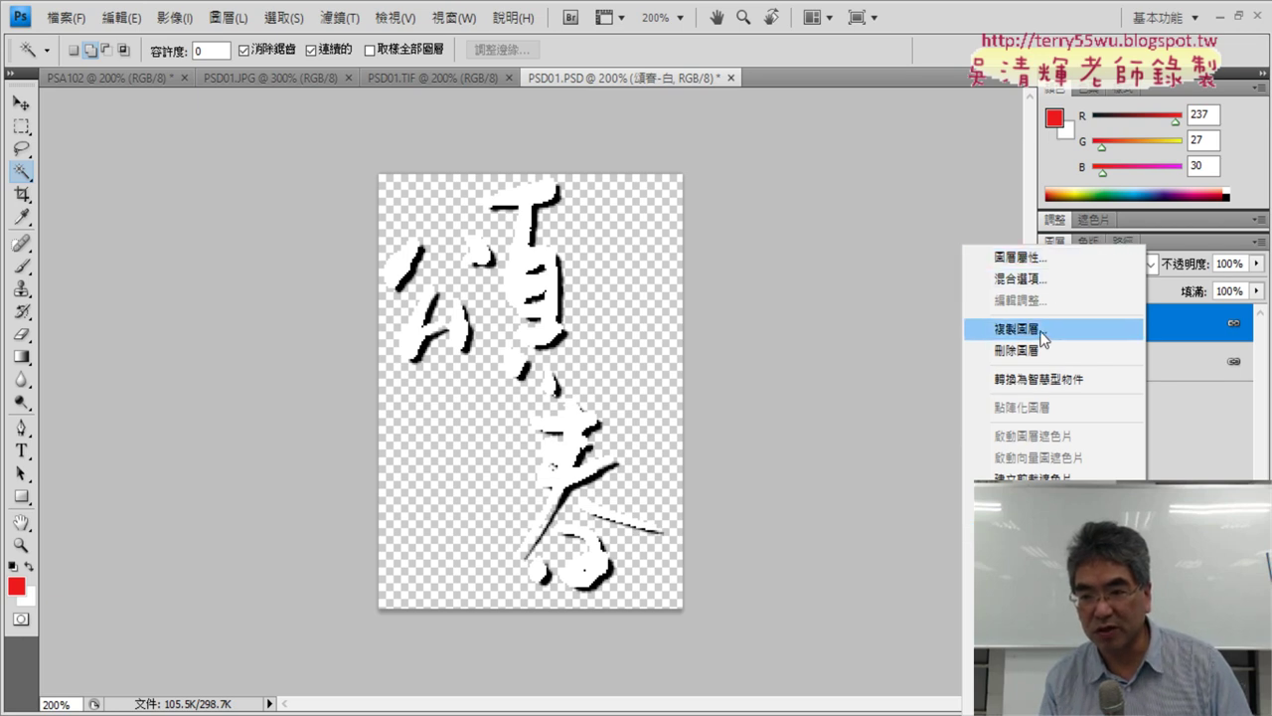
- Delete the old 頌春-白 layer and duplicate 頌春-黑 as a new layer named 頌春-白
click(1043, 350)
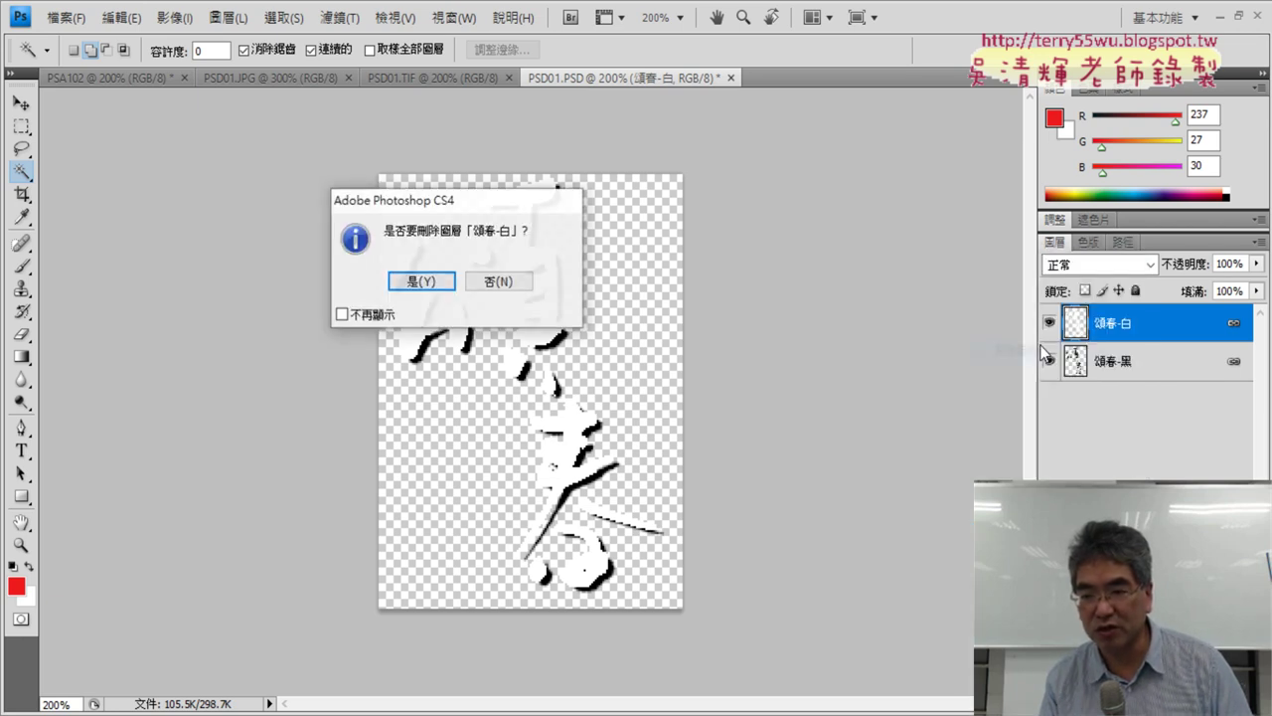
click(437, 282)
right_click(1138, 338)
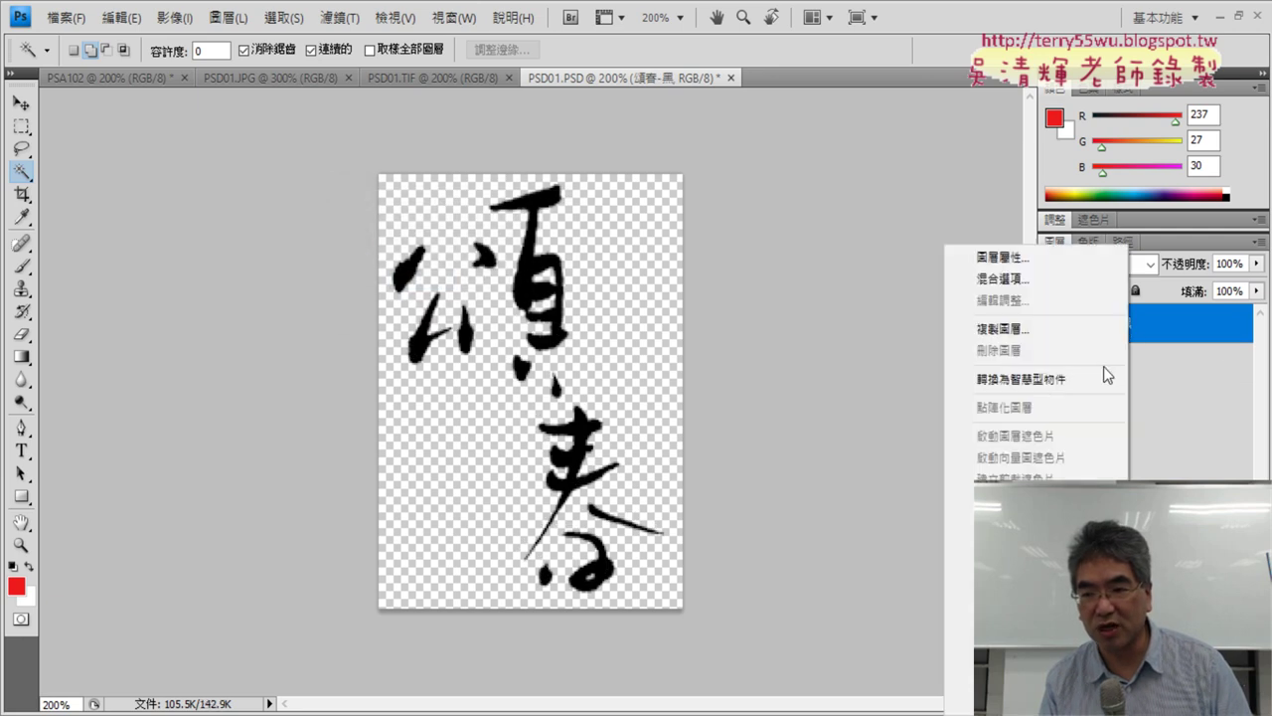
click(1109, 330)
drag(581, 244, 548, 245)
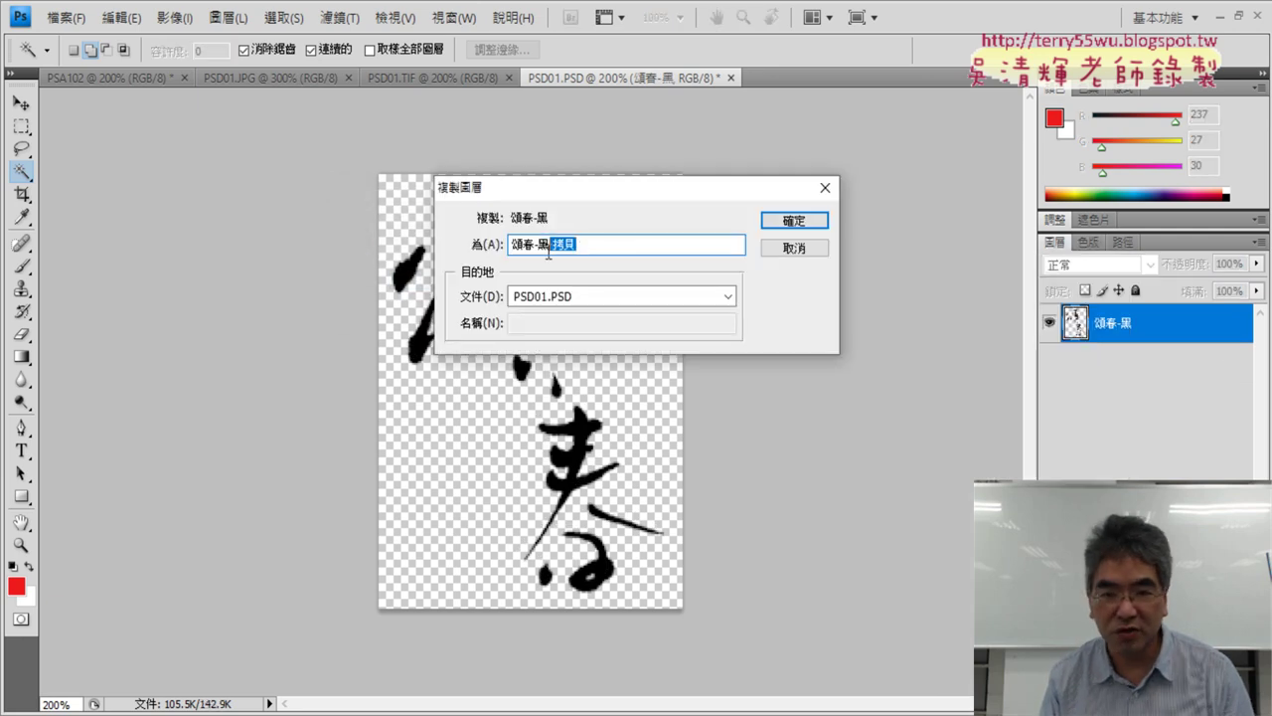
text(bi)
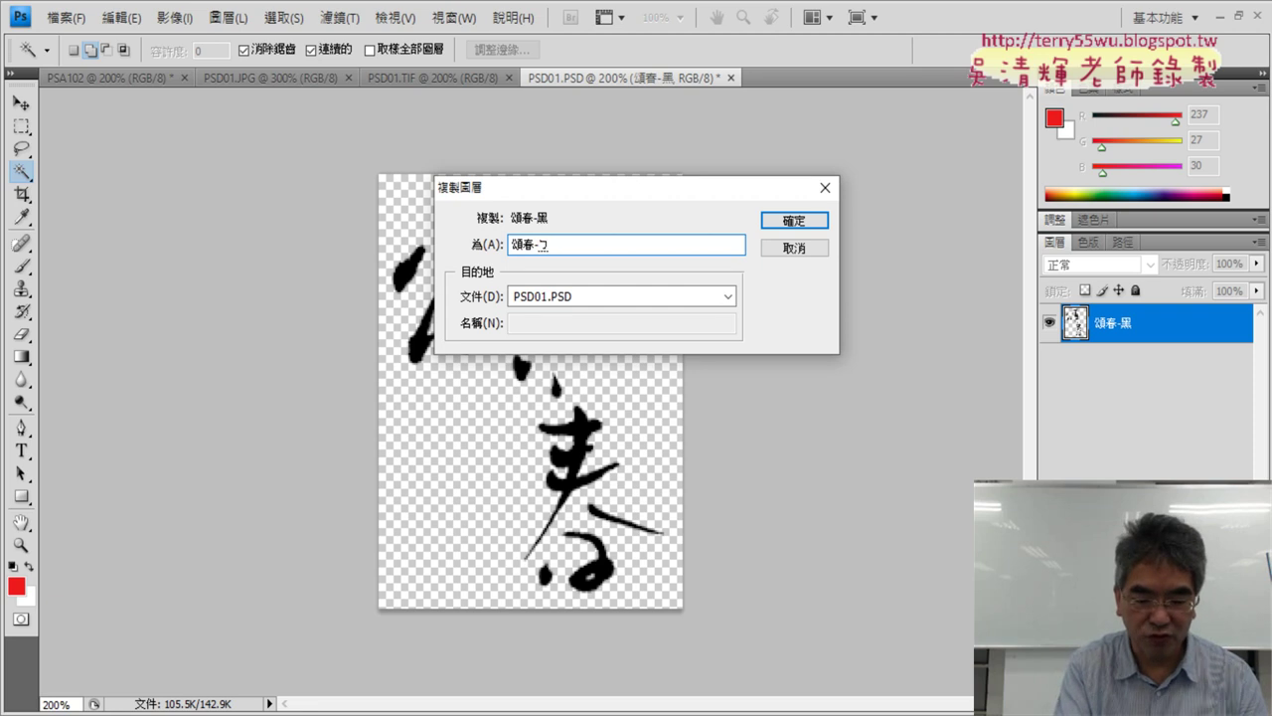
text(白)
key(Return)
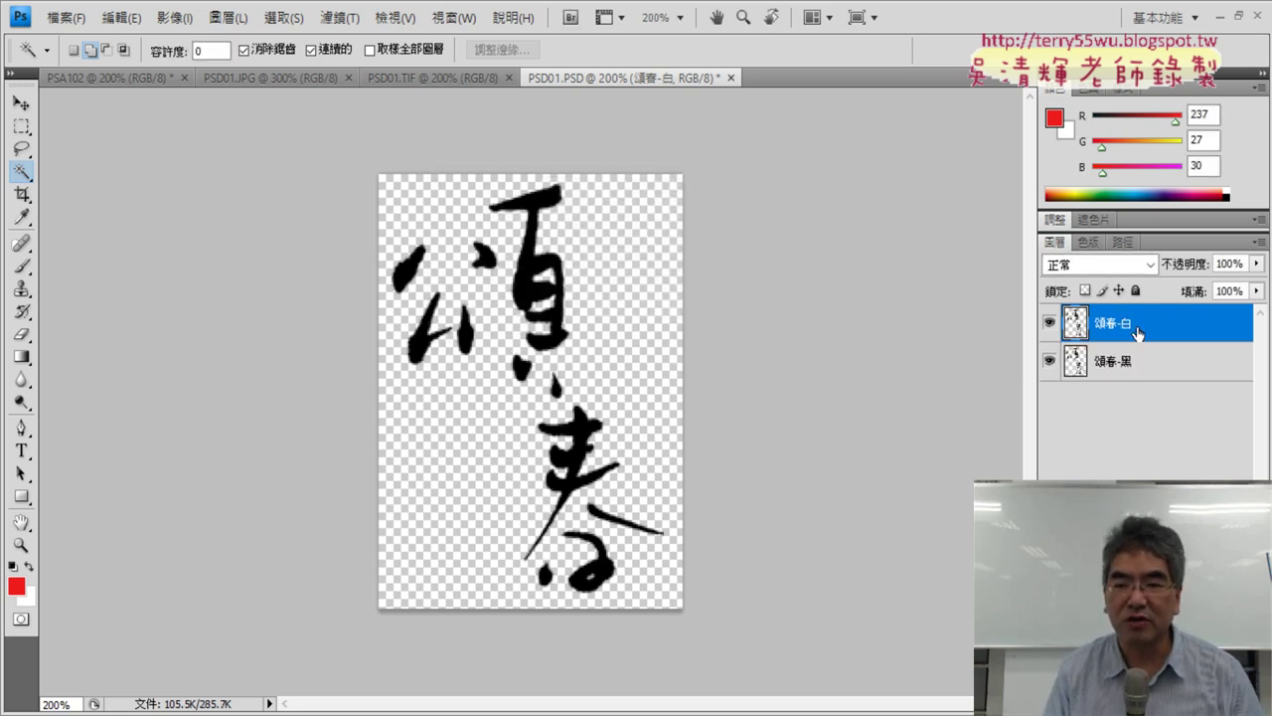
- Check the Magic Wand flyout tools, then open the 頌春-白 layer thumbnail's context menu
right_click(22, 175)
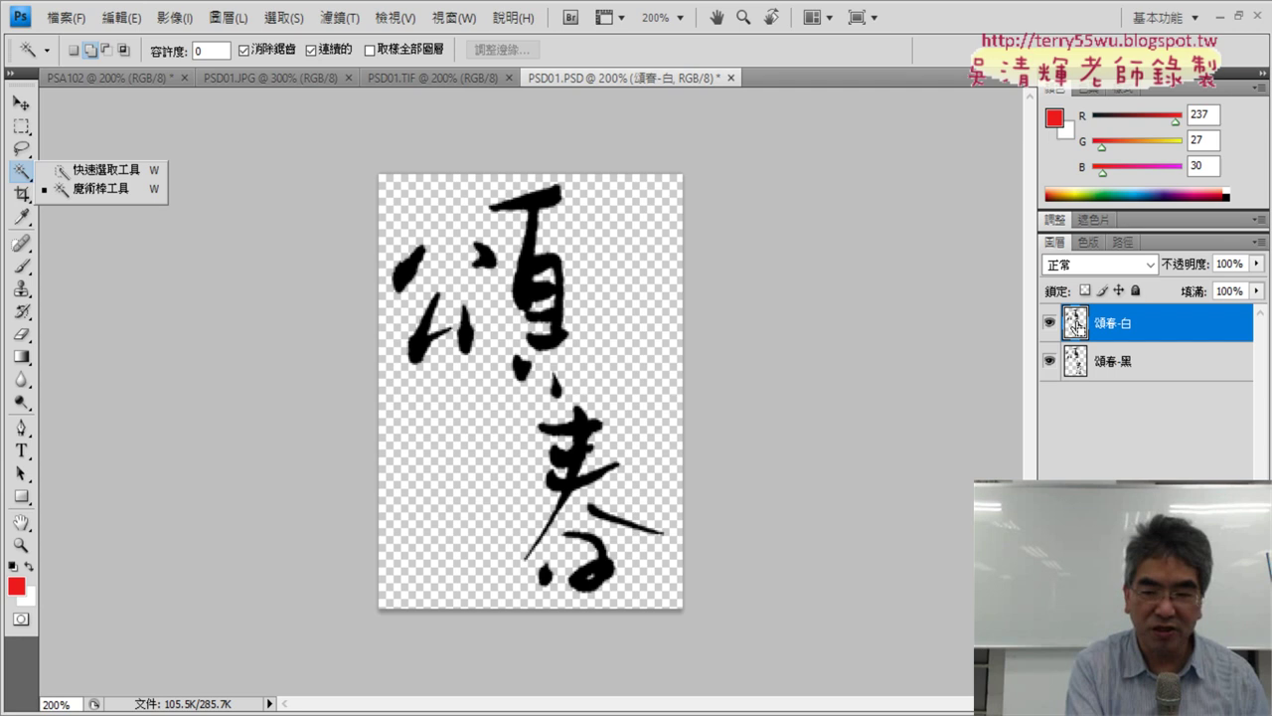
drag(1082, 326, 1075, 354)
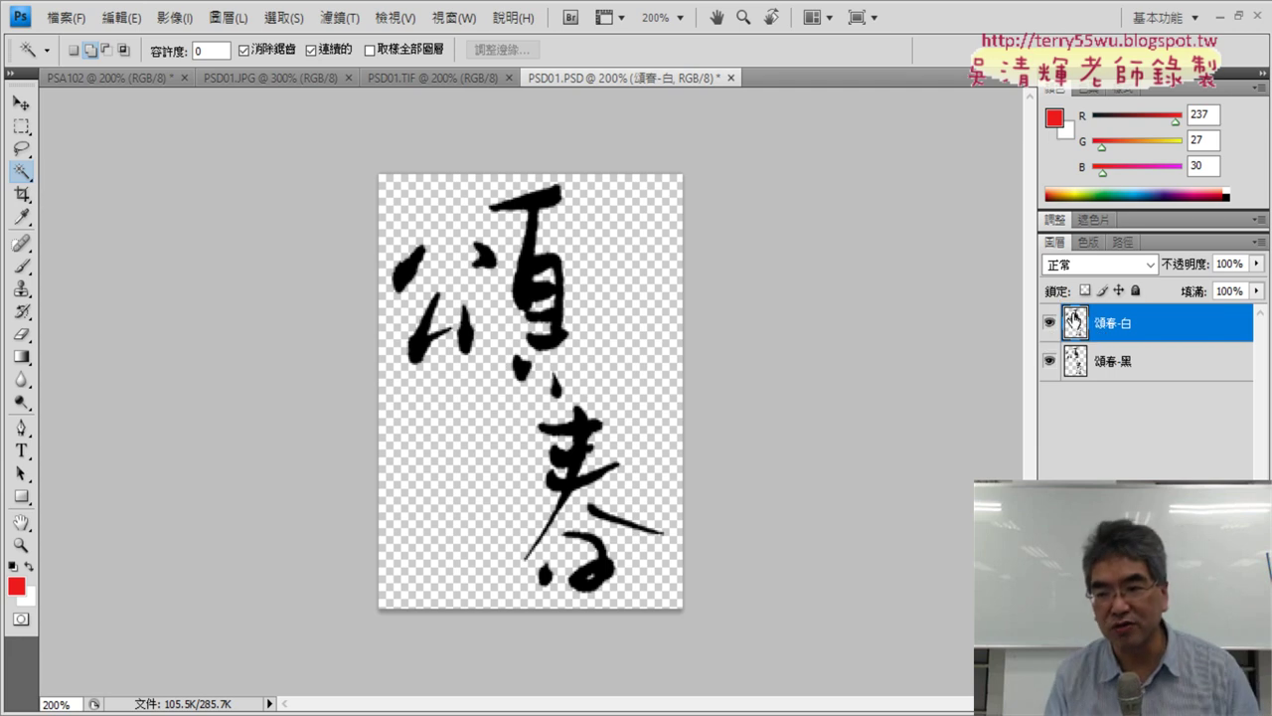
right_click(1074, 319)
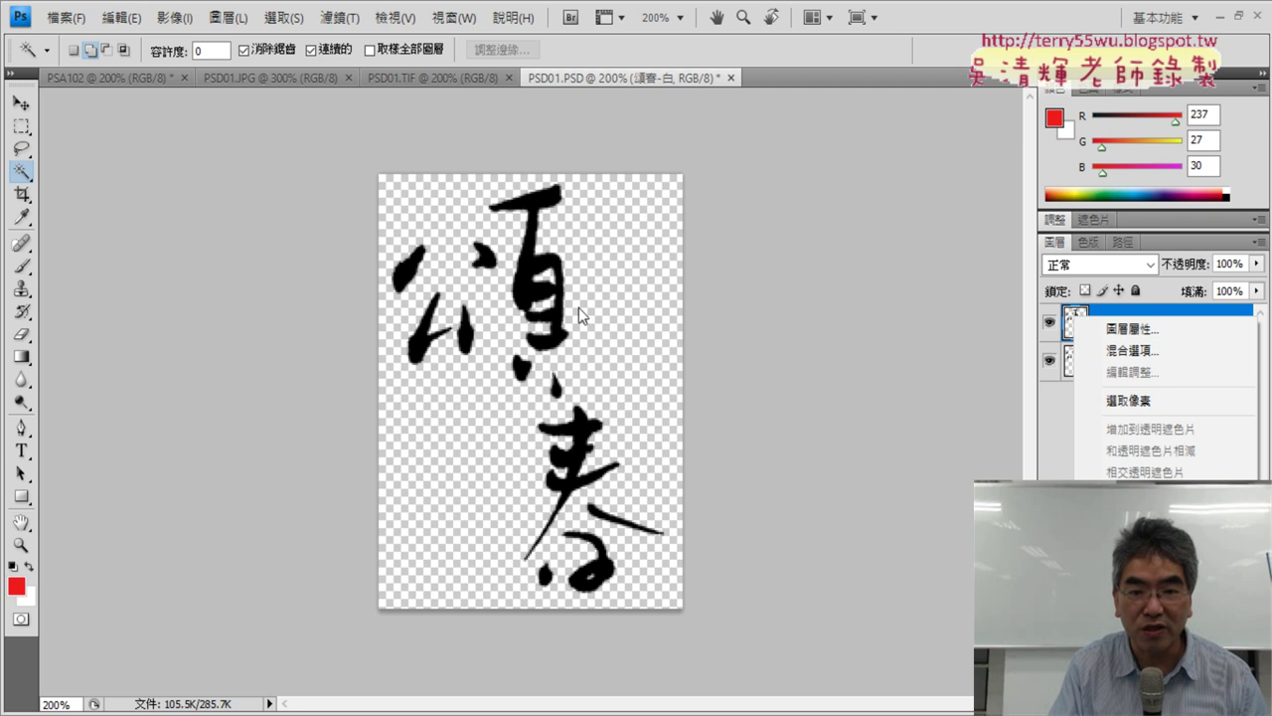
- Load the 頌春-白 layer's calligraphy strokes as a selection with Select Pixels
click(1159, 402)
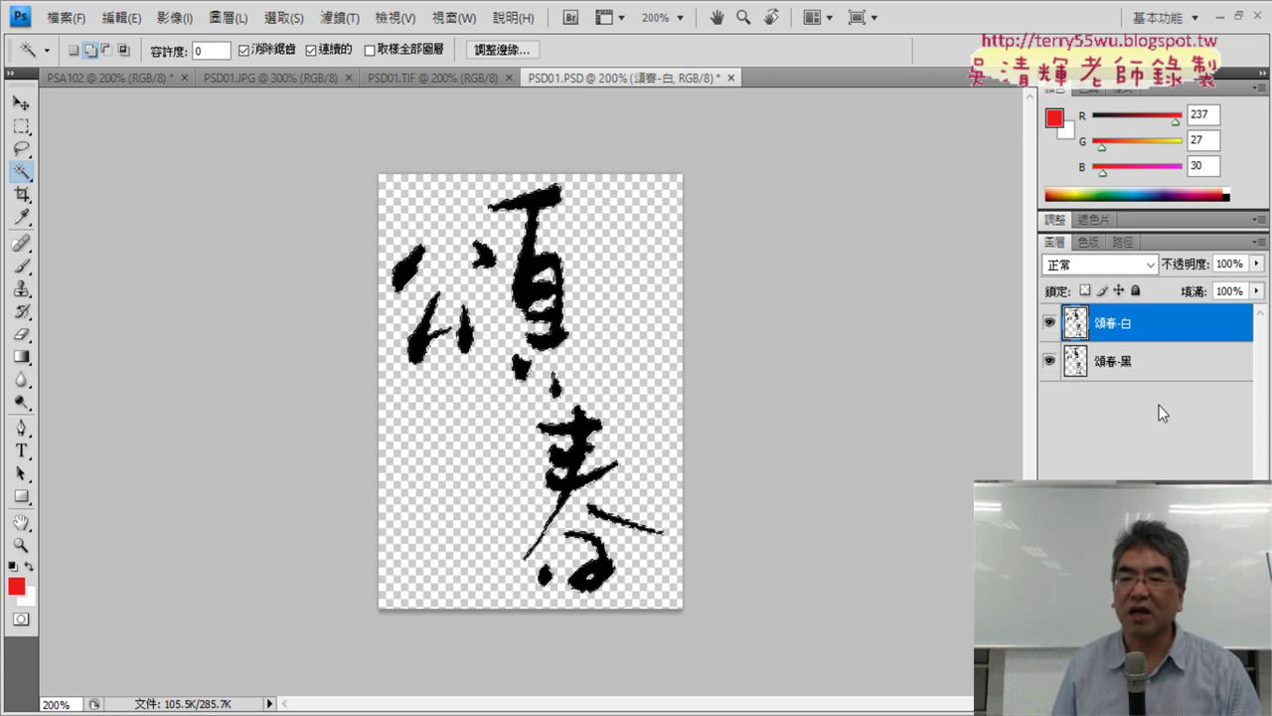
right_click(1081, 328)
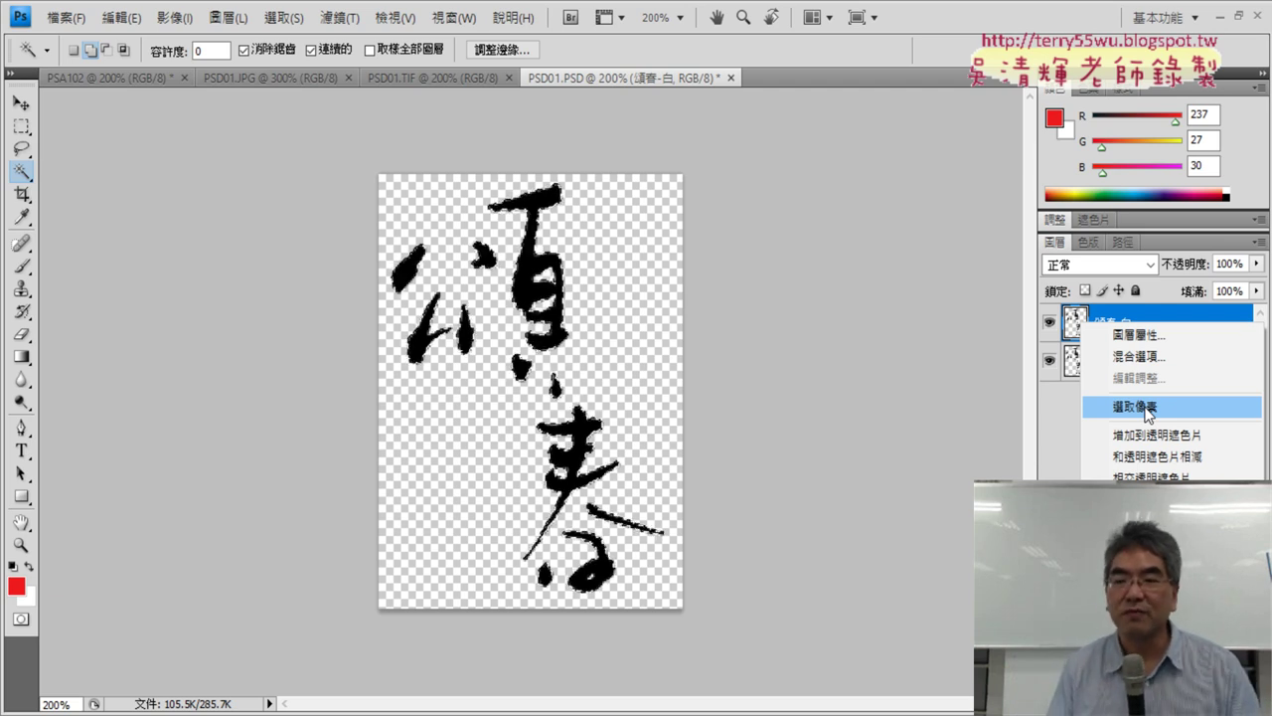
click(1145, 408)
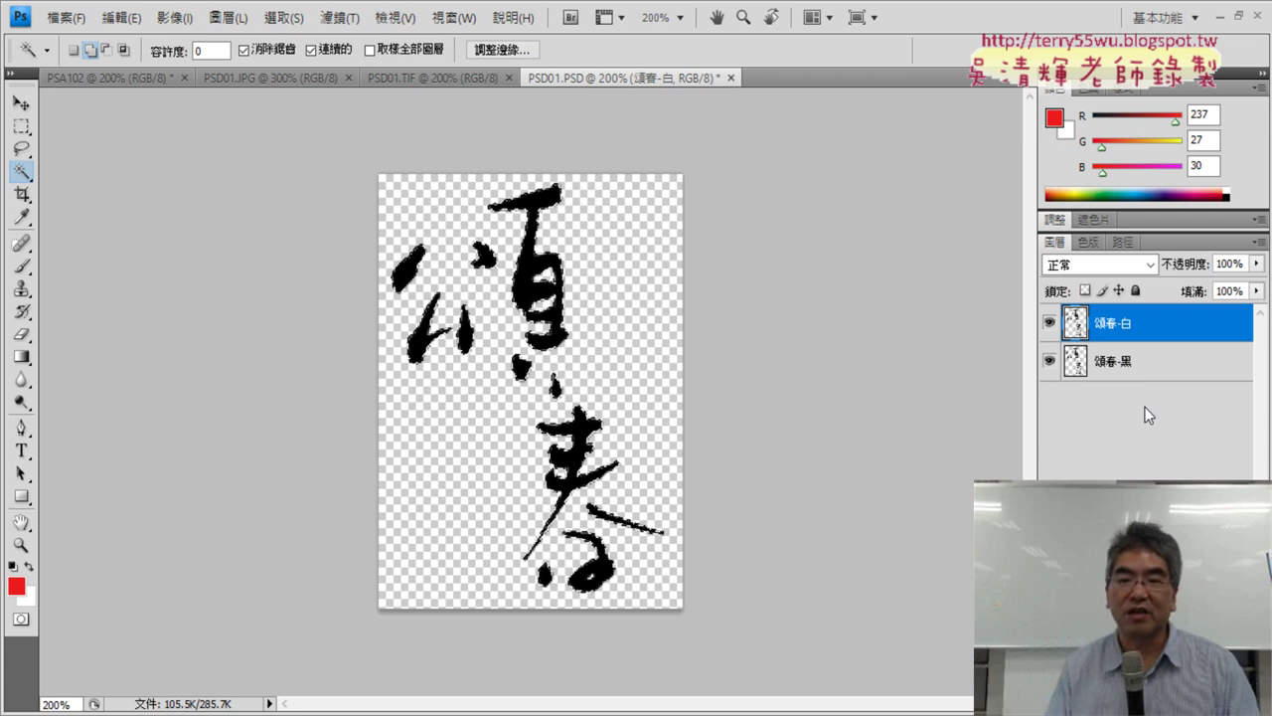
- Fill the selected 頌春-白 strokes with White using Edit > Fill, then deselect
click(141, 22)
click(149, 216)
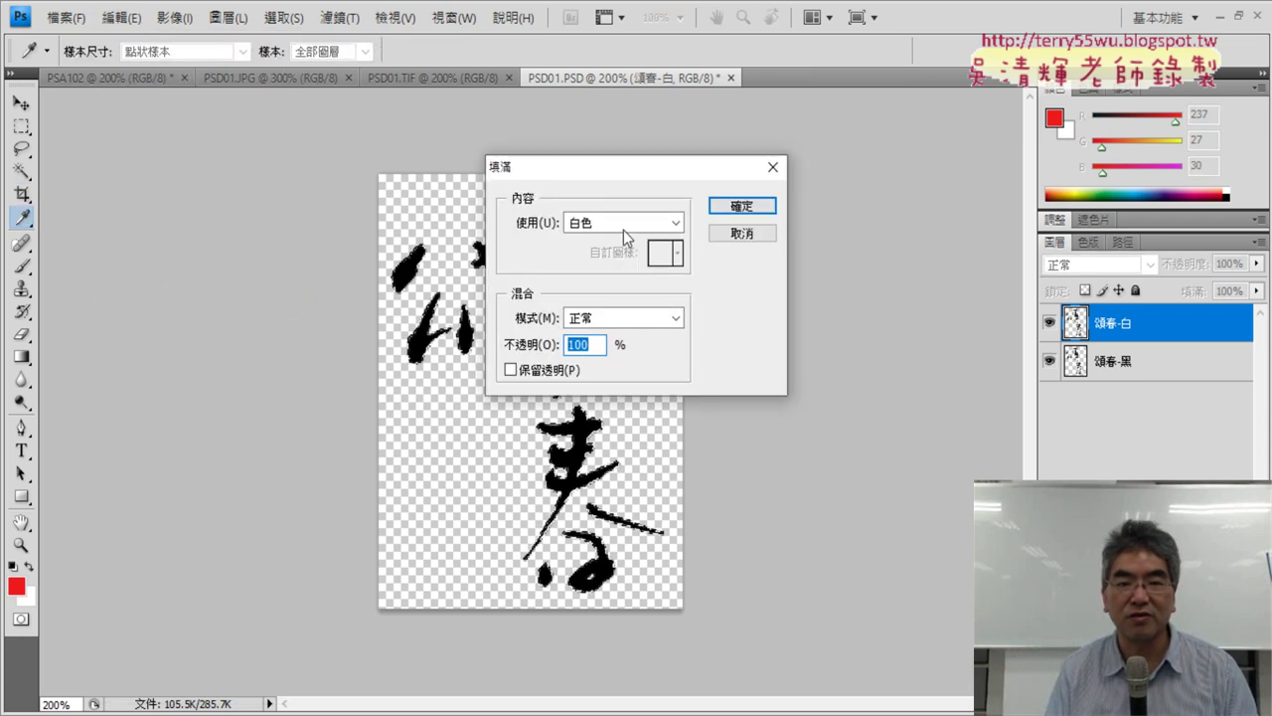
click(741, 206)
key(w)
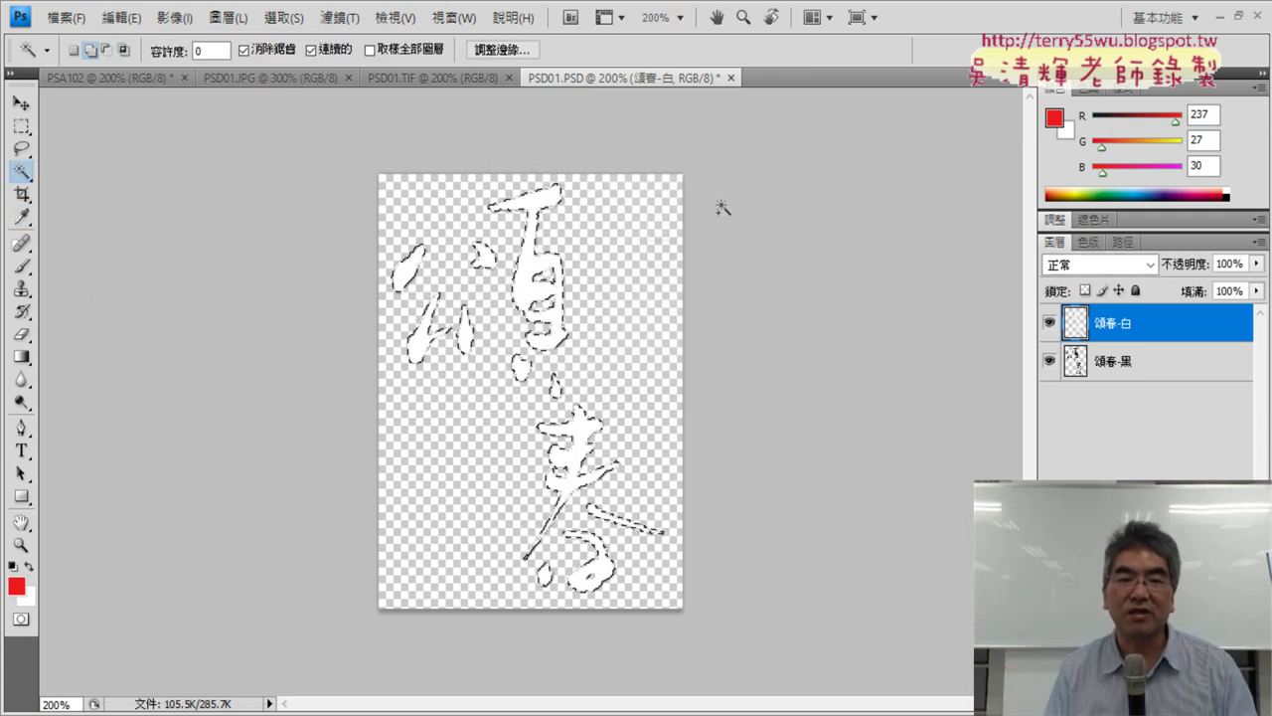
click(283, 18)
click(296, 63)
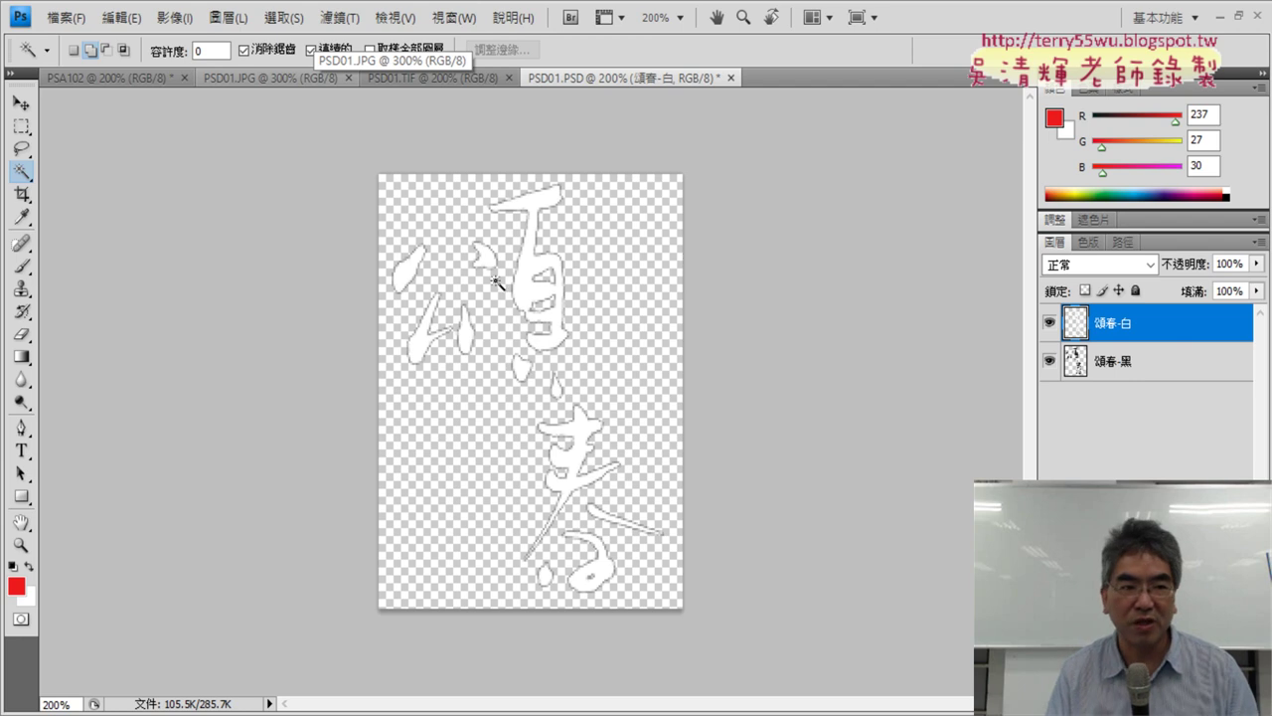
- Nudge the white 頌春 layer three times up and left, then select both 頌春 layers
key(v)
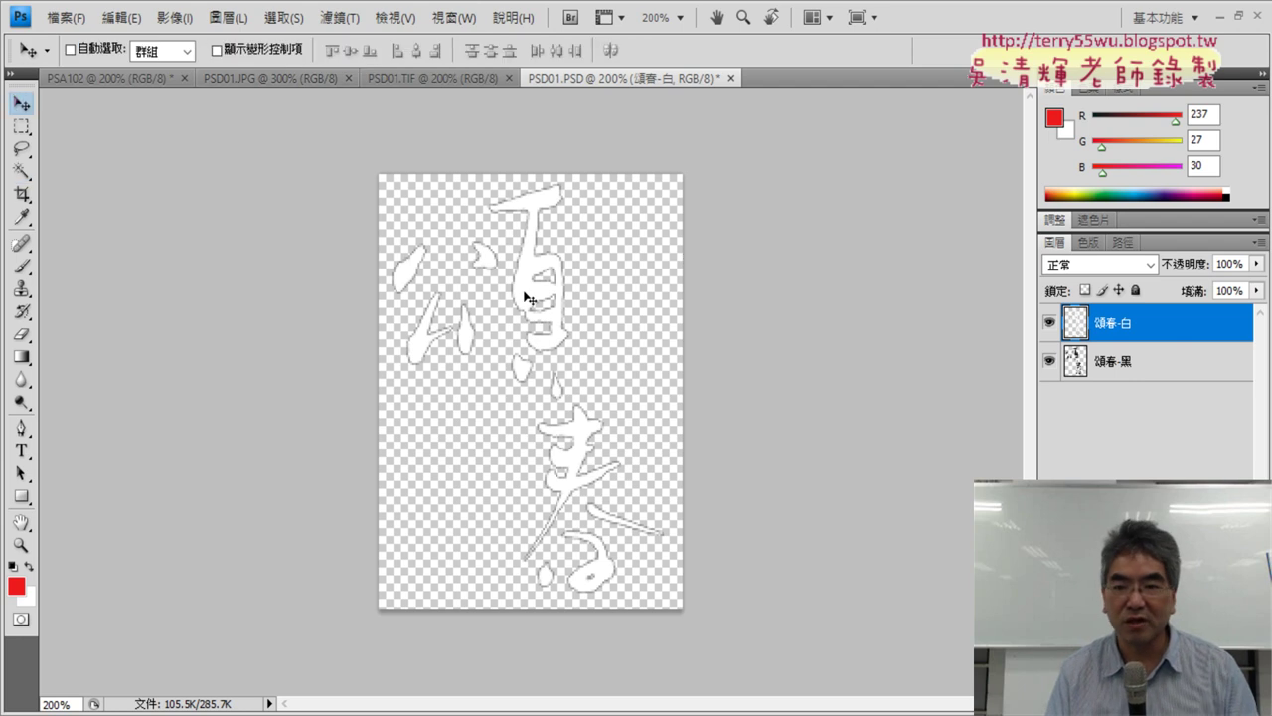
key(Left)
key(Left)
key(Up)
key(Up)
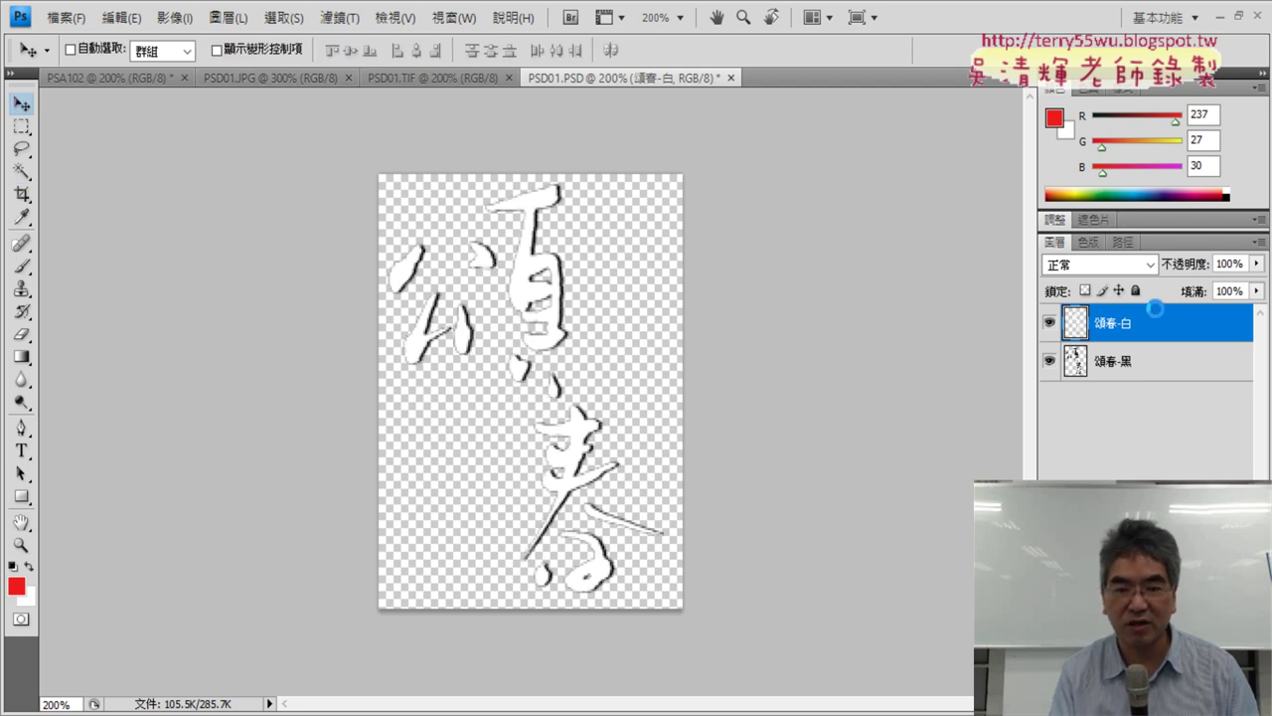
key(Left)
key(Up)
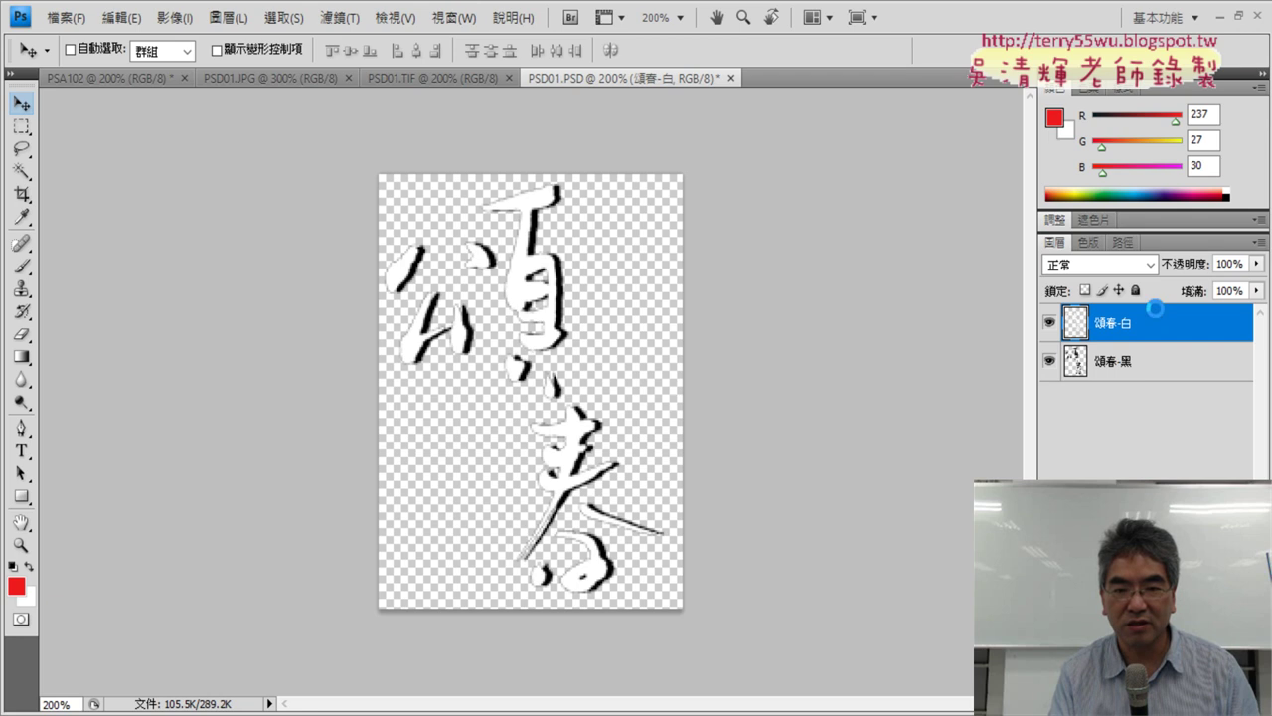
key(Up)
key(Left)
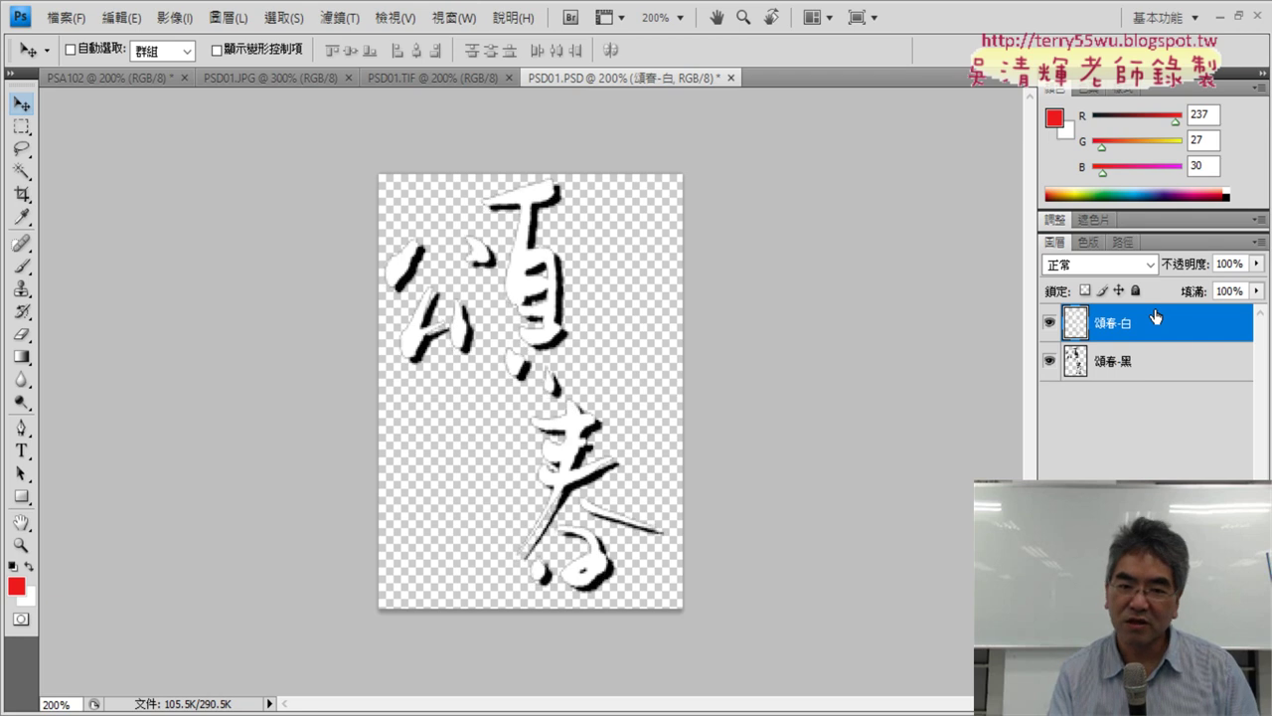
shift+click(1130, 373)
- Link the 頌春-白 and 頌春-黑 layers and duplicate the pair into the PSA102 document
right_click(1132, 374)
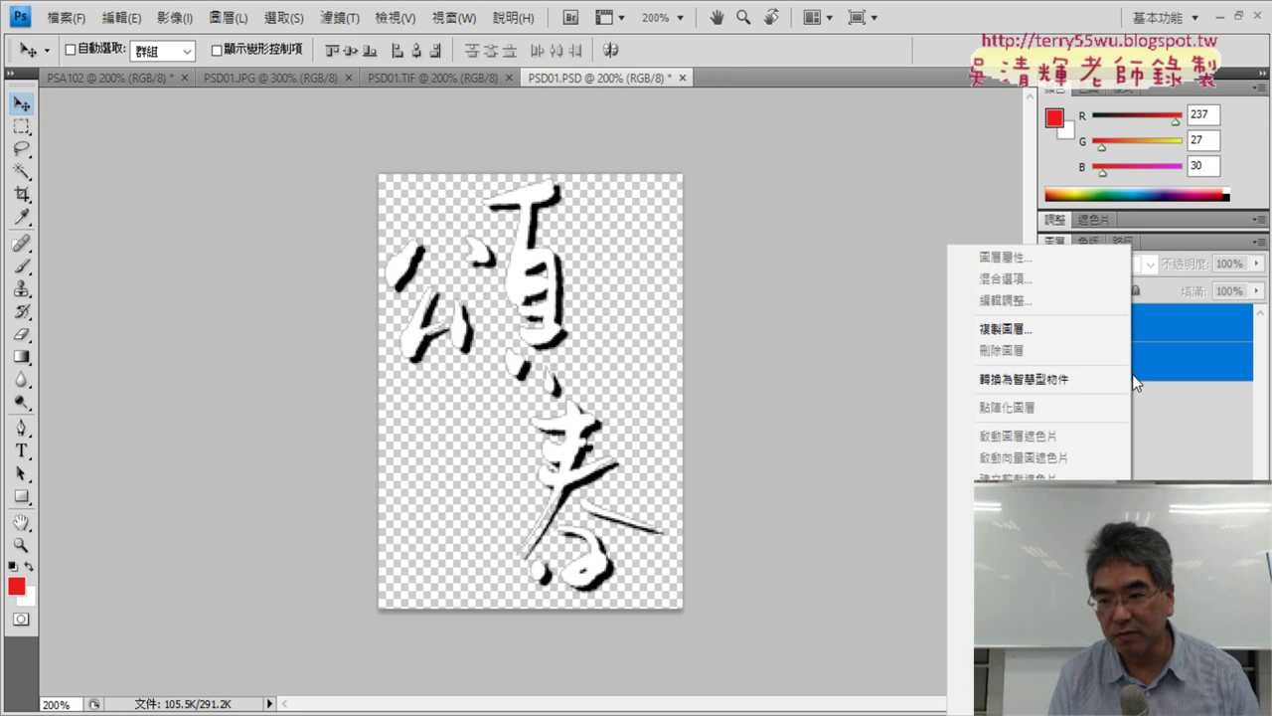
click(1102, 530)
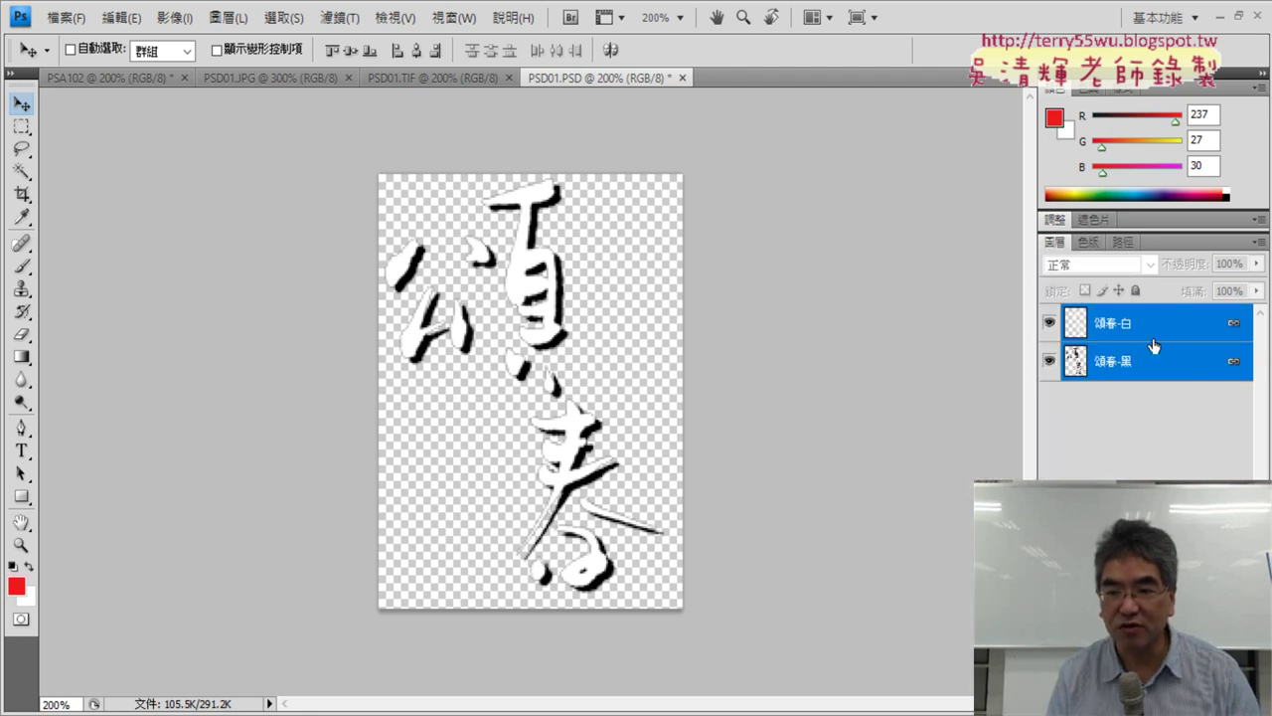
right_click(1158, 306)
click(1056, 331)
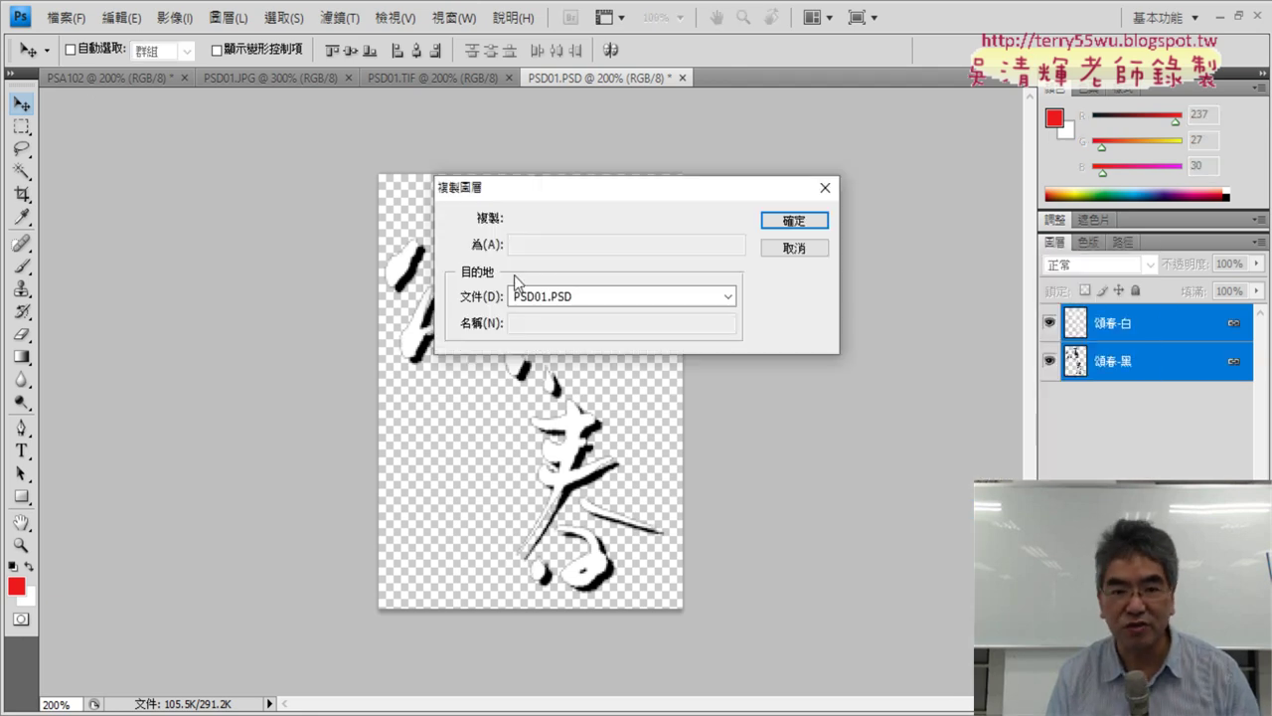
click(579, 300)
click(530, 316)
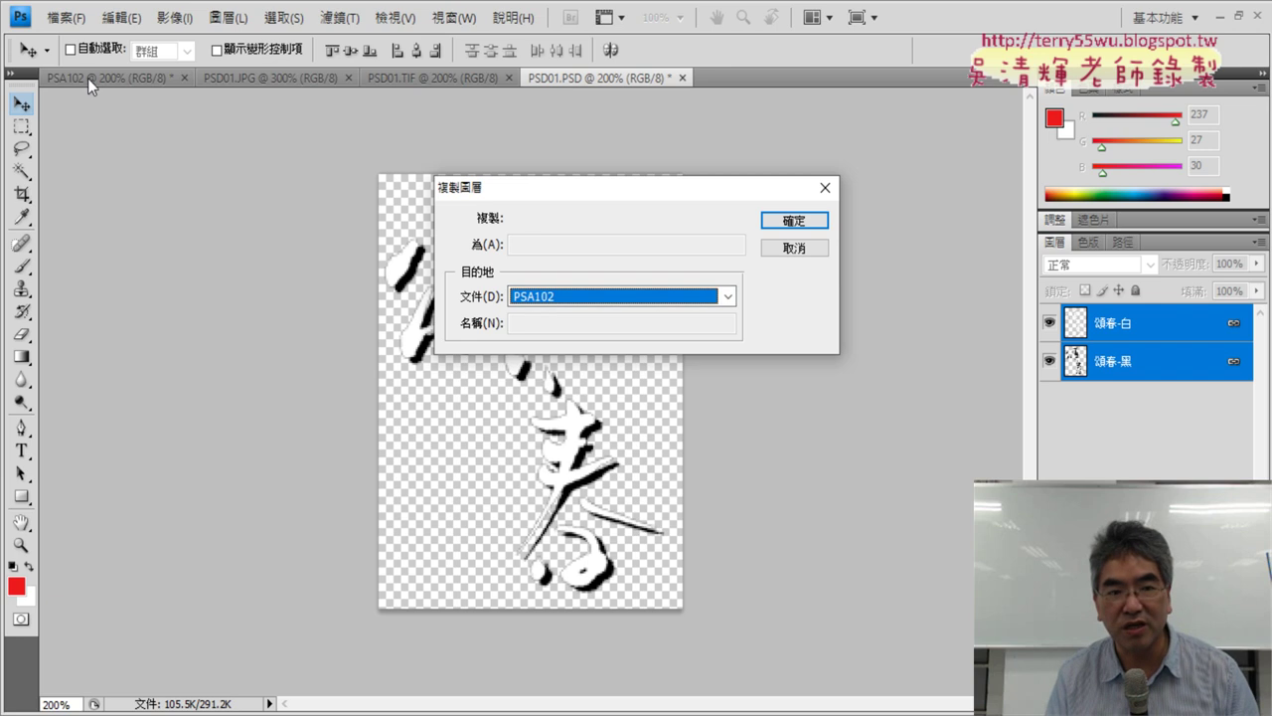
click(790, 223)
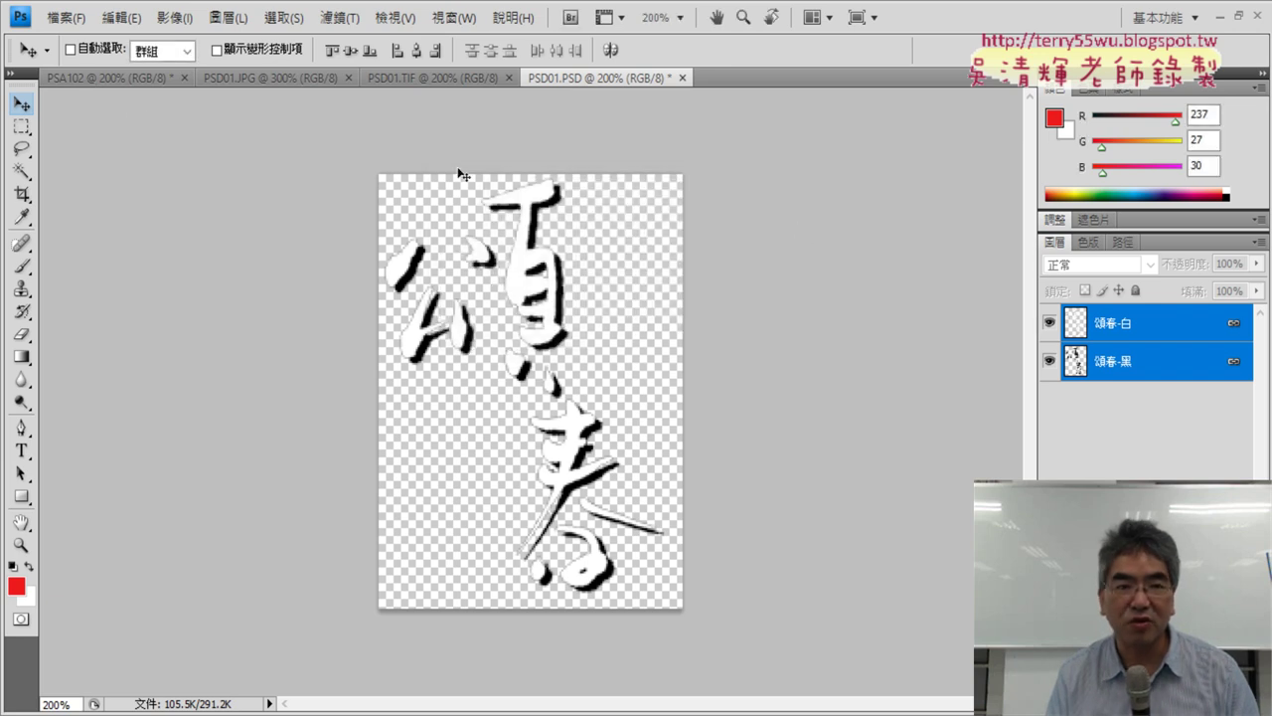
- In PSA102, delete the older lower pair of 頌春-白 and 頌春-黑 layers
click(130, 84)
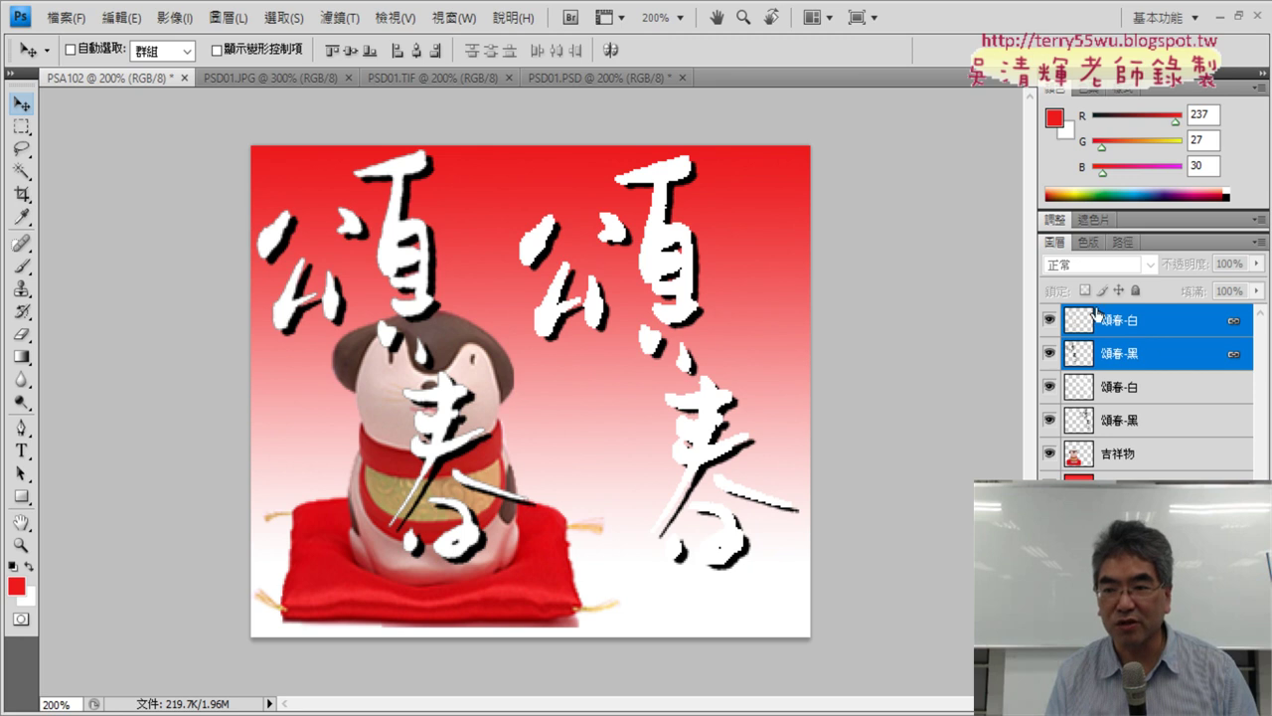
click(1136, 395)
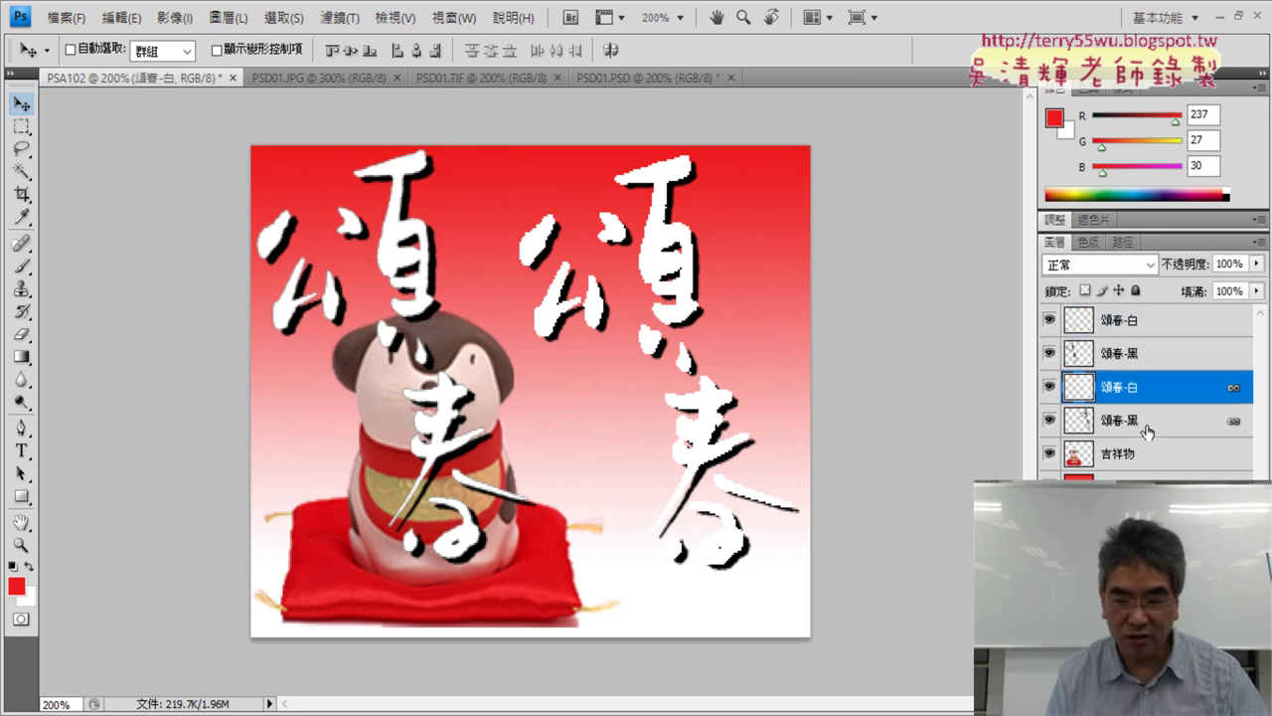
shift+click(1147, 421)
right_click(1146, 421)
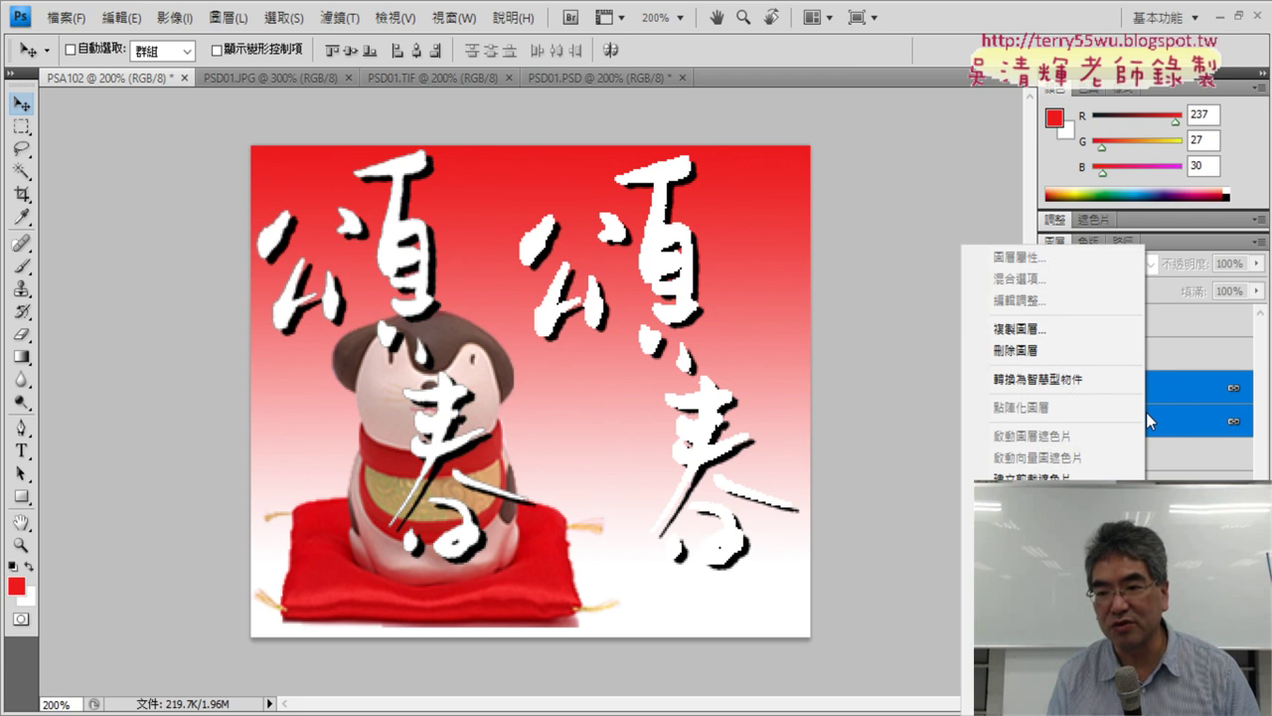
click(1092, 357)
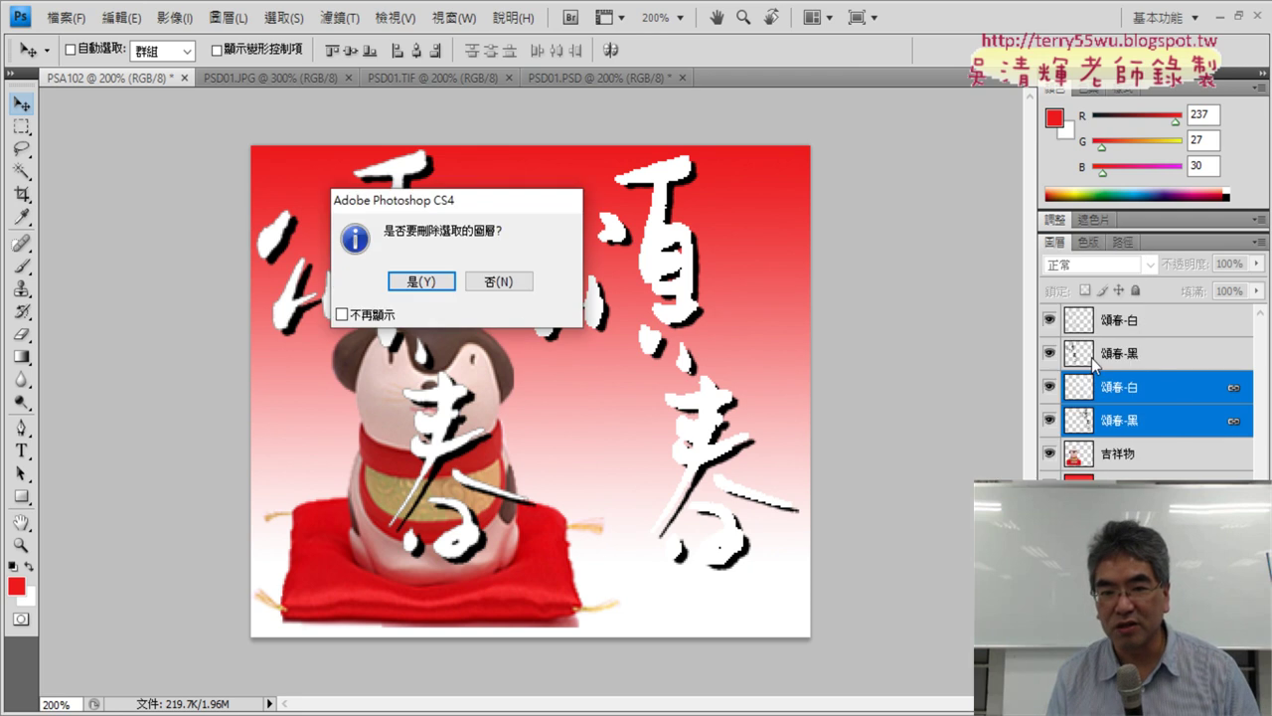
click(428, 283)
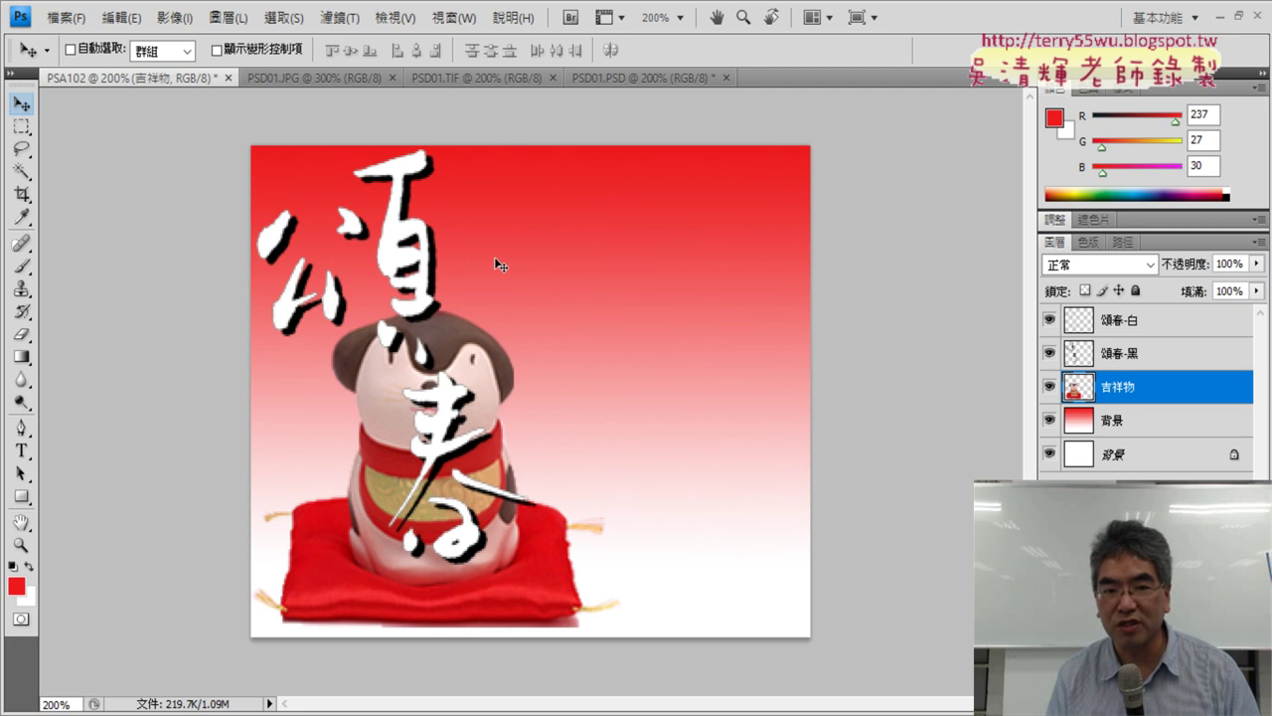
- Undo an accidental mascot move, then drag the linked 頌春 calligraphy to the card's right side
drag(402, 243, 495, 242)
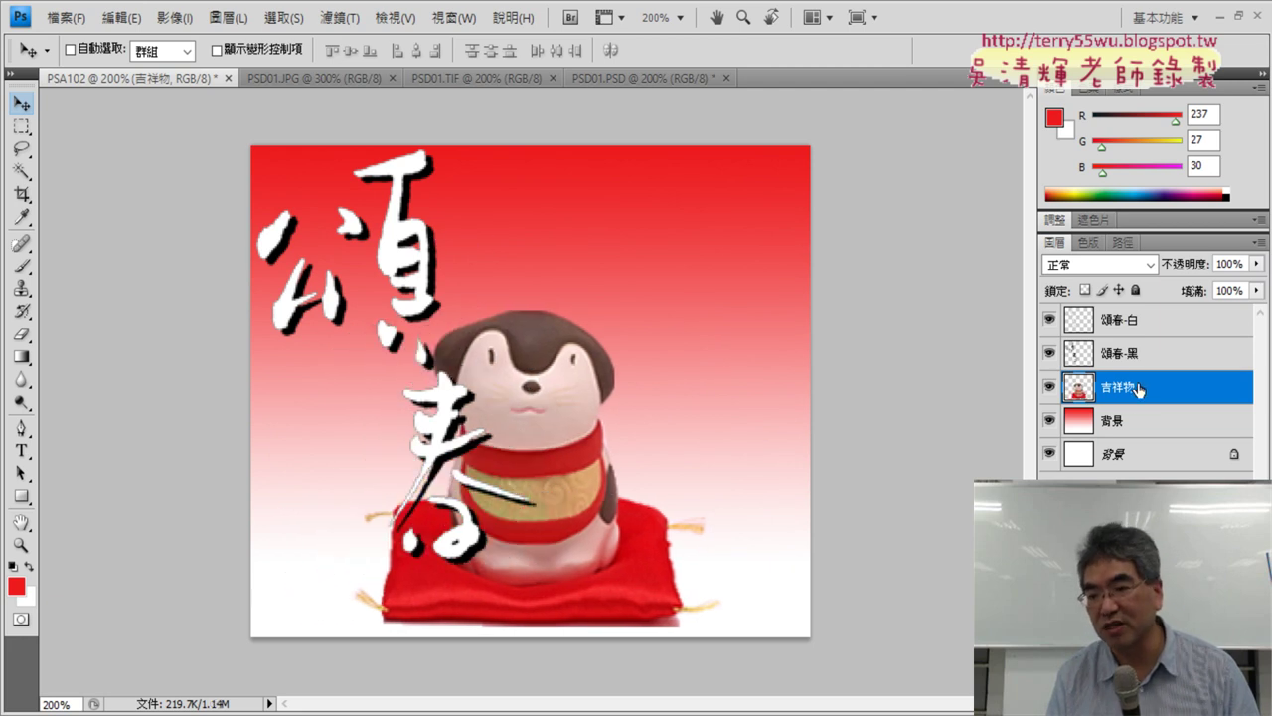
key(ctrl+z)
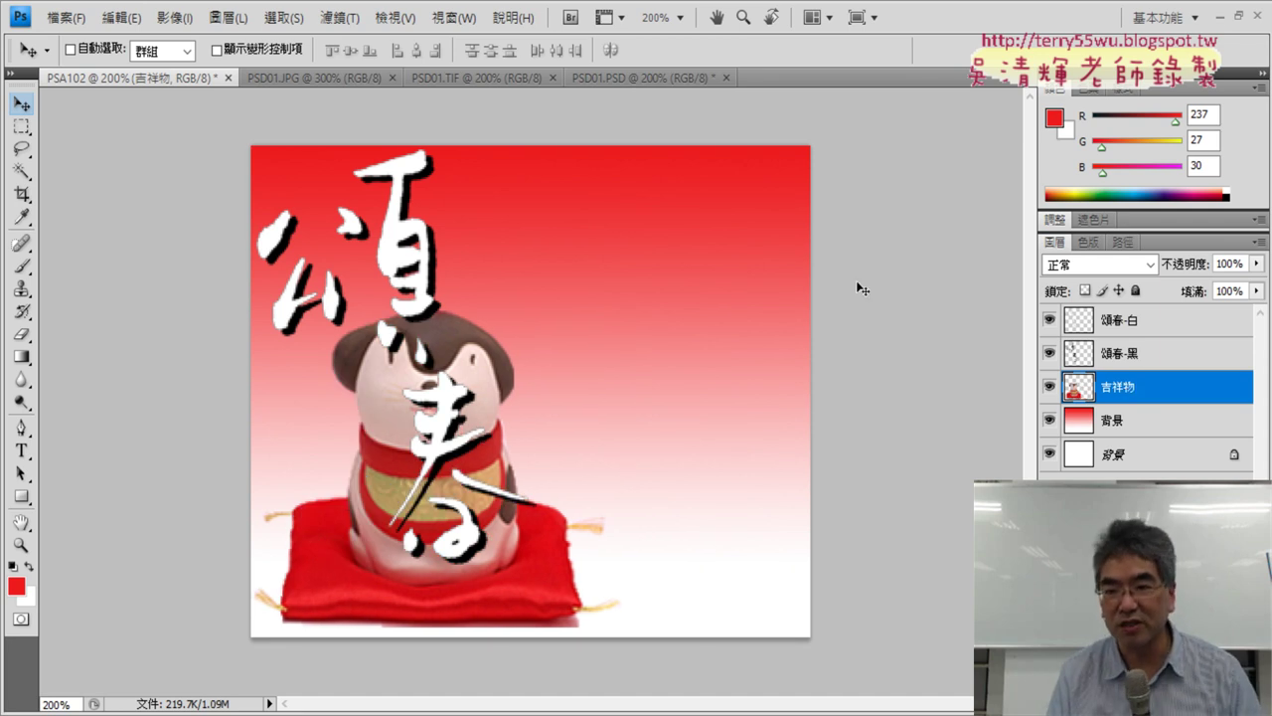
click(1159, 323)
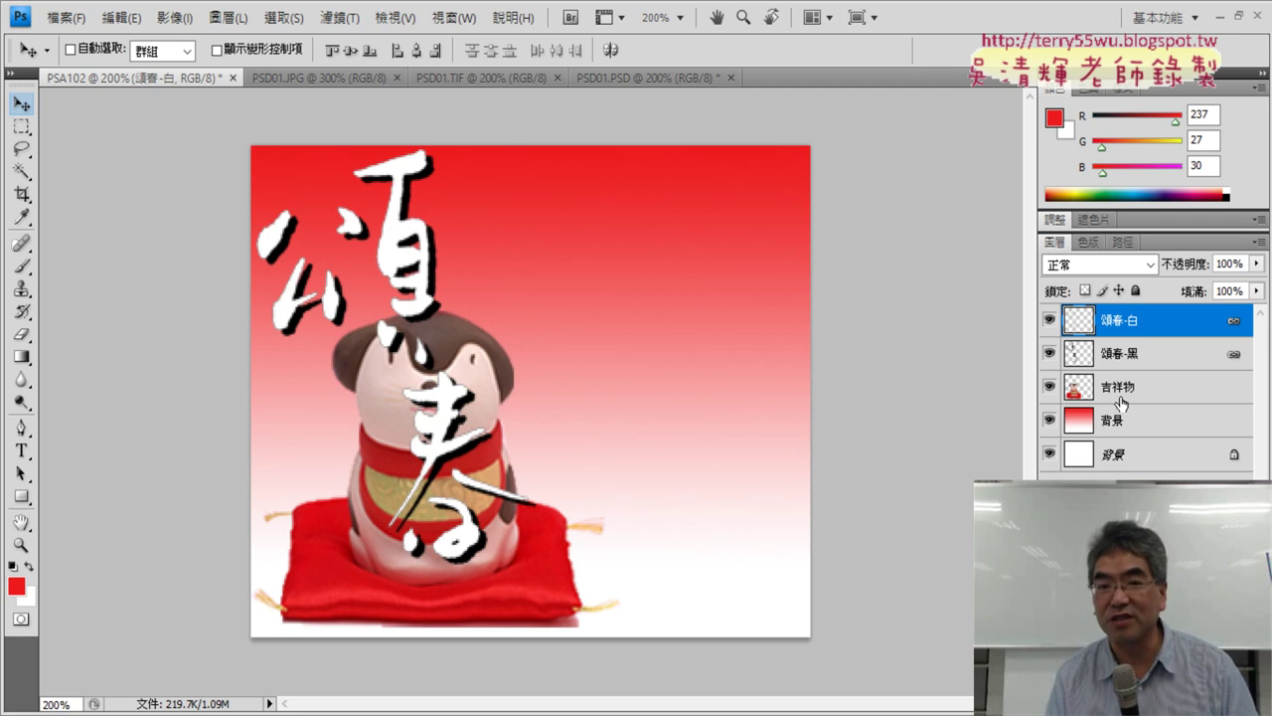
drag(403, 236, 672, 239)
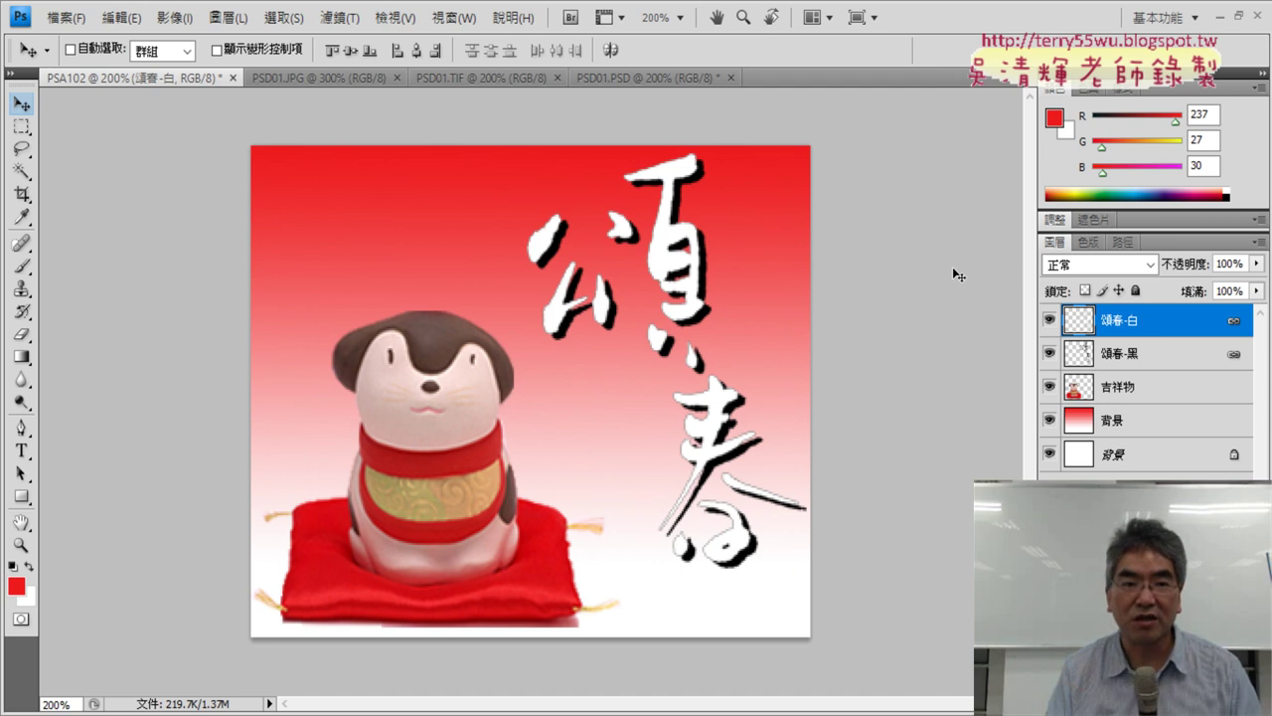
click(463, 75)
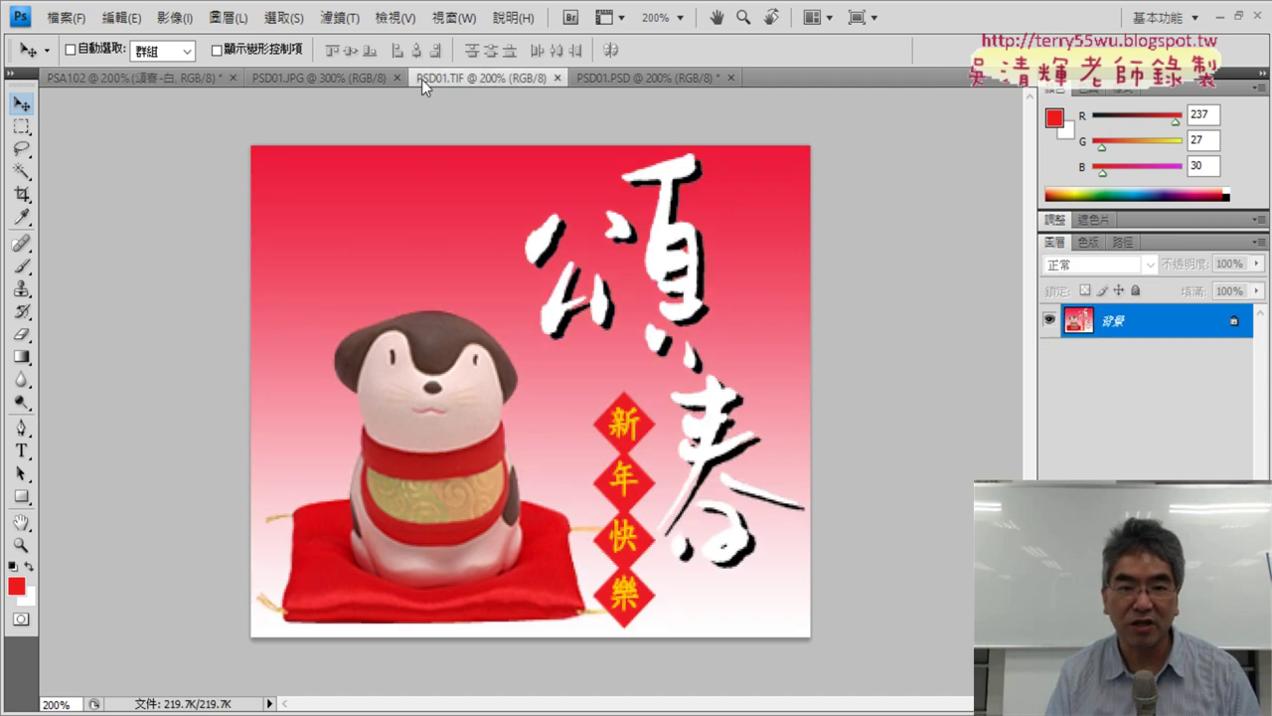
click(163, 75)
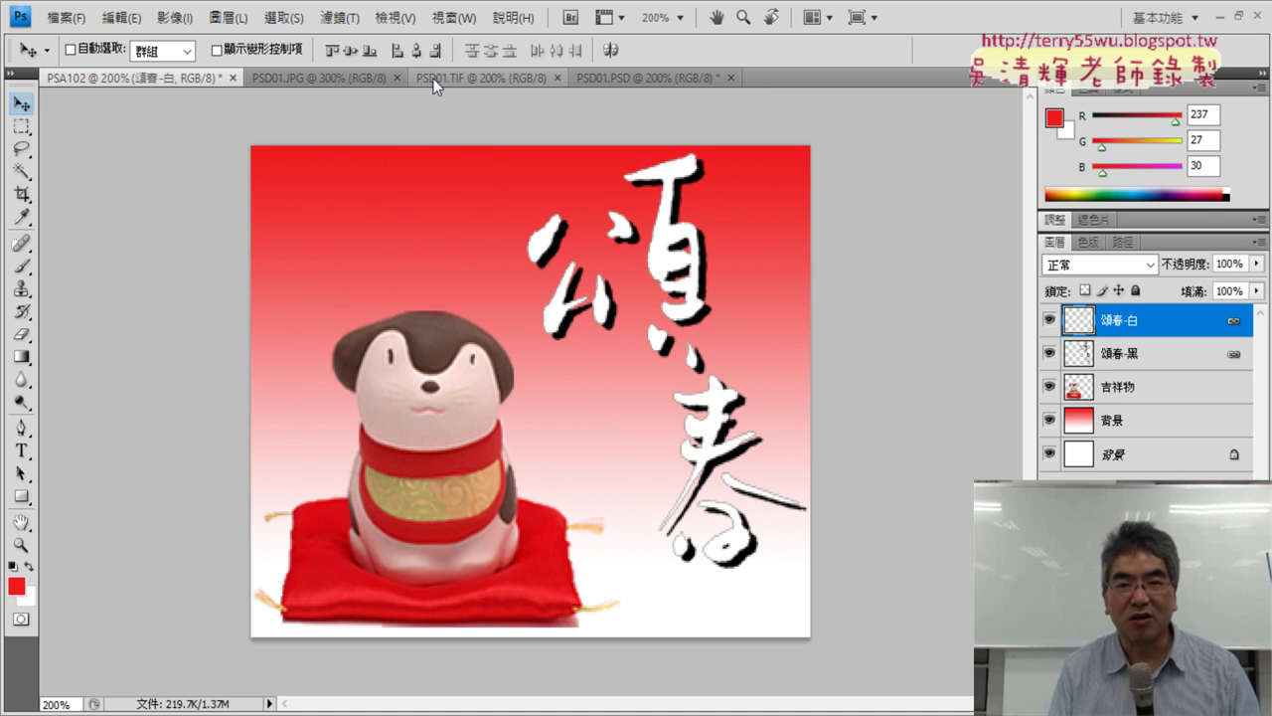
- Switch from PSD01.PSD to the PSD01.TIF example card showing 新年快樂 diamonds beside 頌春
click(639, 77)
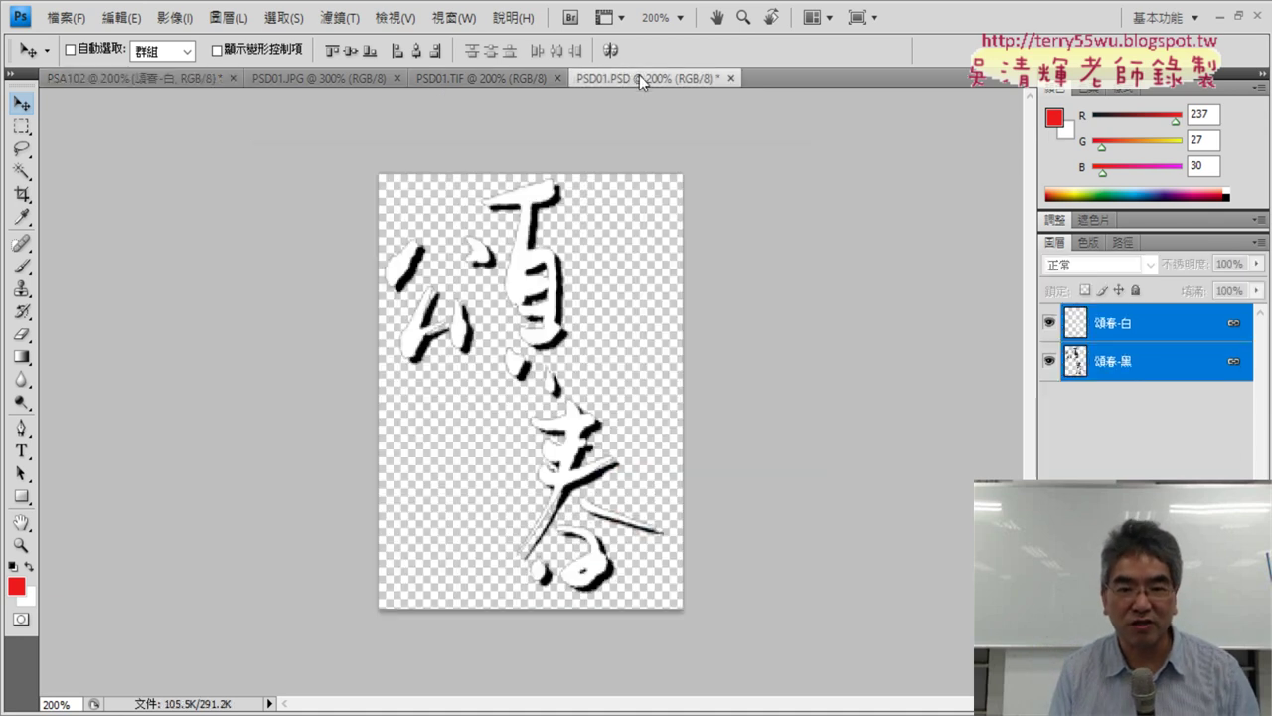
right_click(1073, 321)
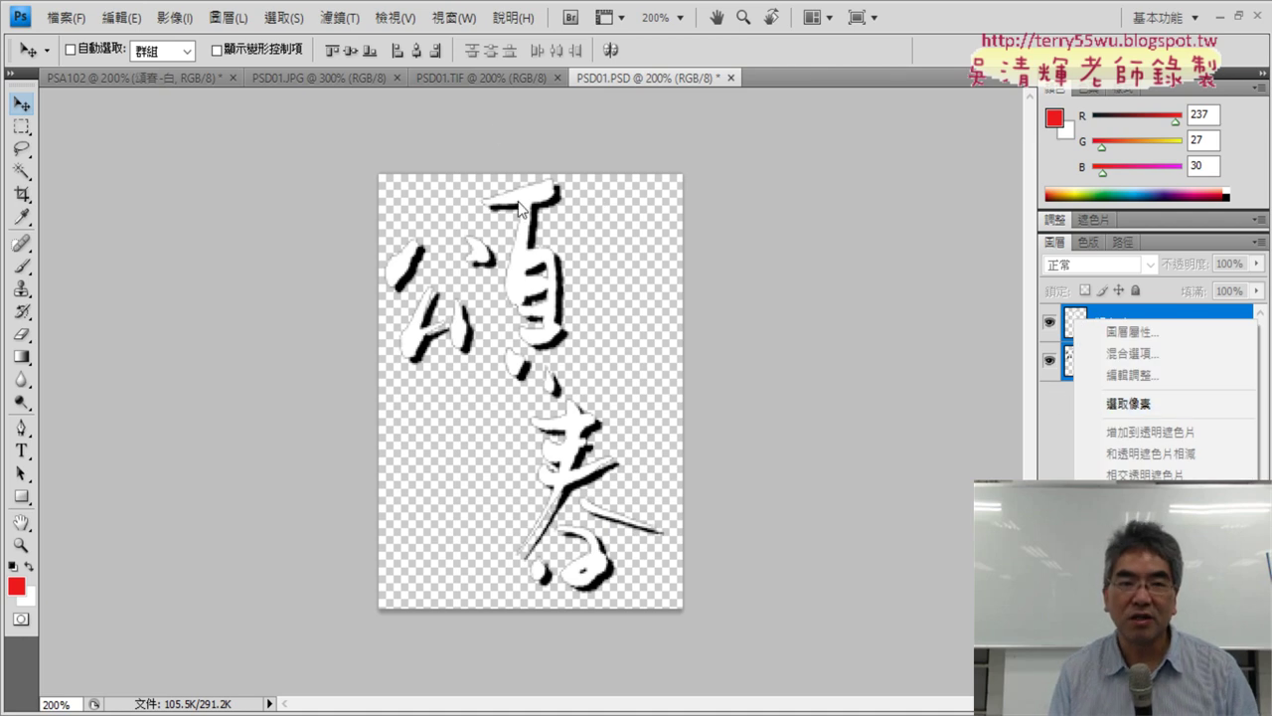
click(466, 76)
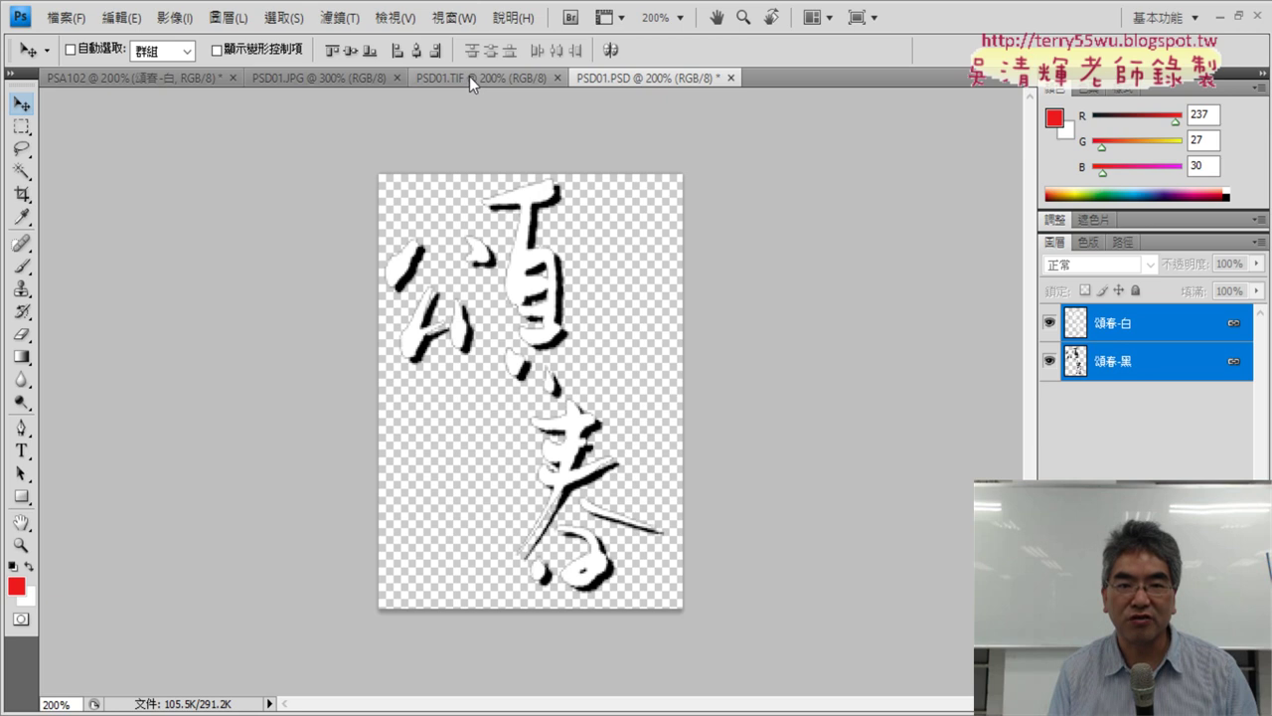
click(469, 76)
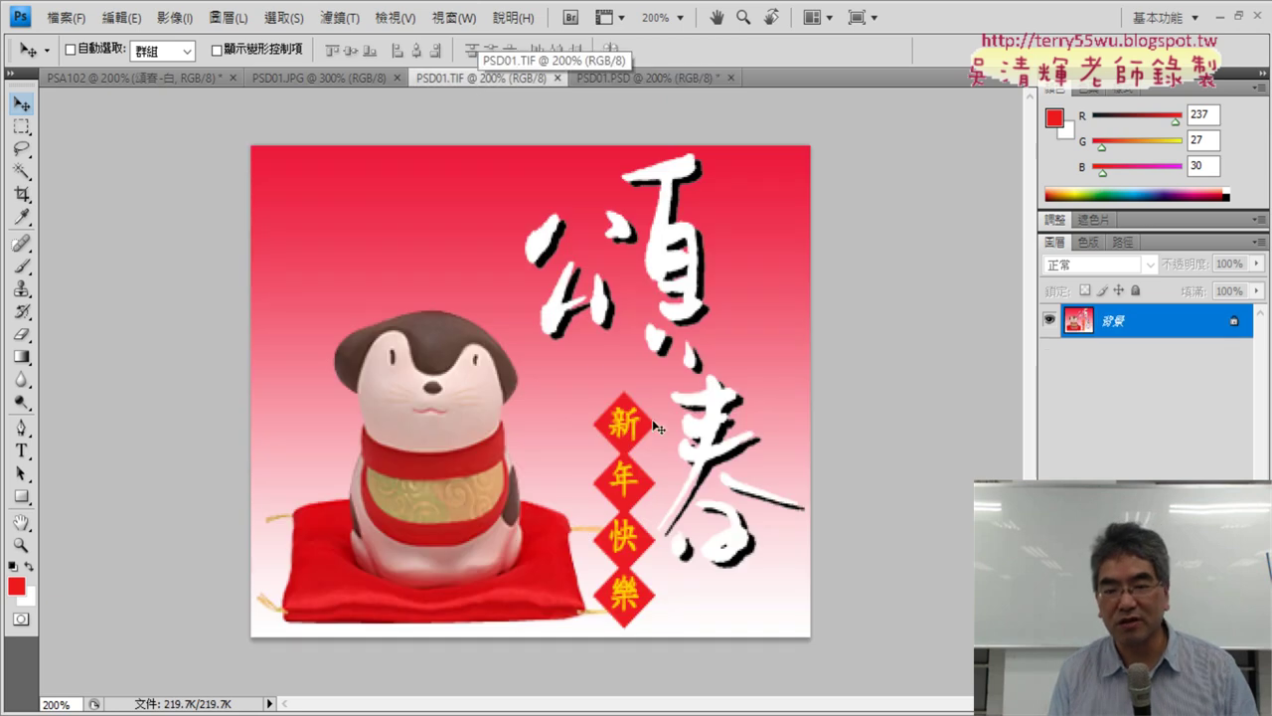